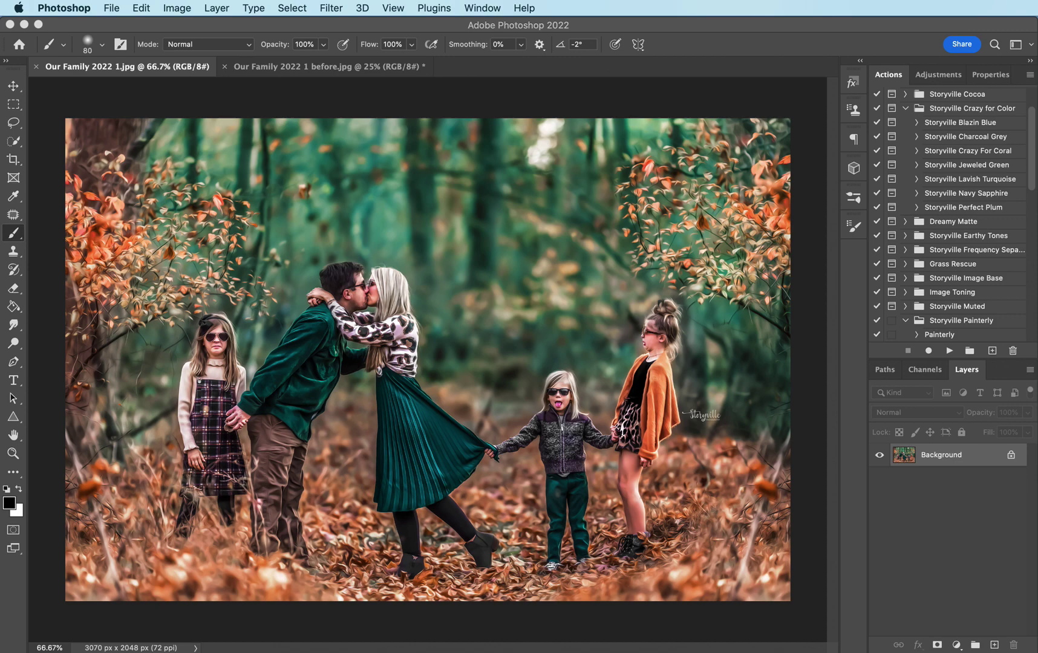
Compare the finished edit with the original, ending on 'Our Family 2022 1 before.jpg'.
{"action": "left_click", "coordinate": [325, 63]}
{"action": "left_click", "coordinate": [328, 66]}
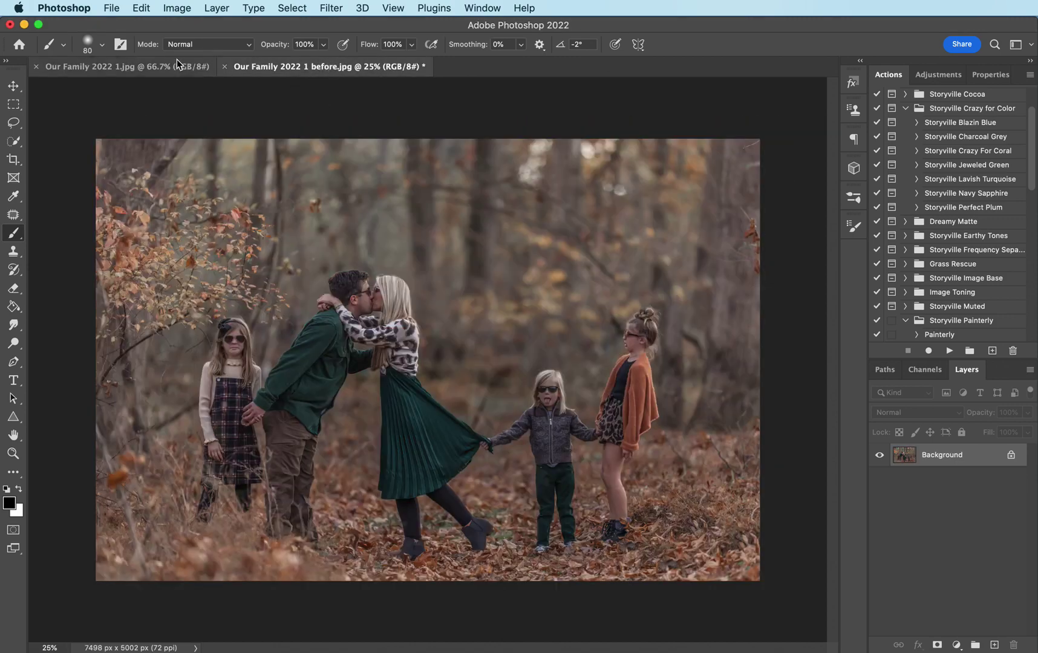
{"action": "left_click", "coordinate": [170, 65]}
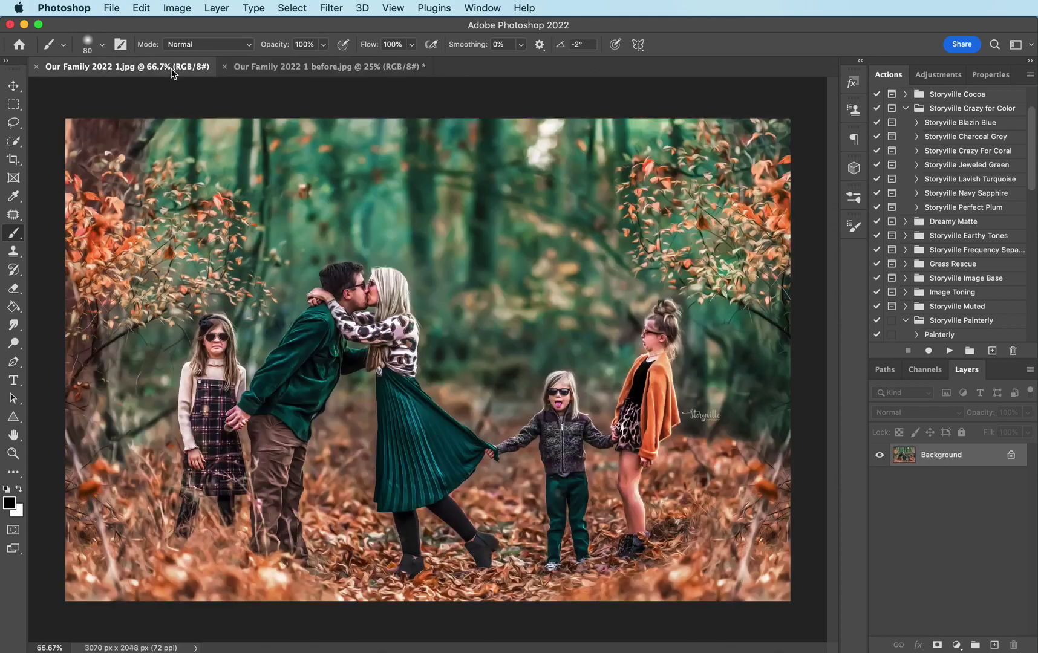
{"action": "left_click", "coordinate": [316, 67]}
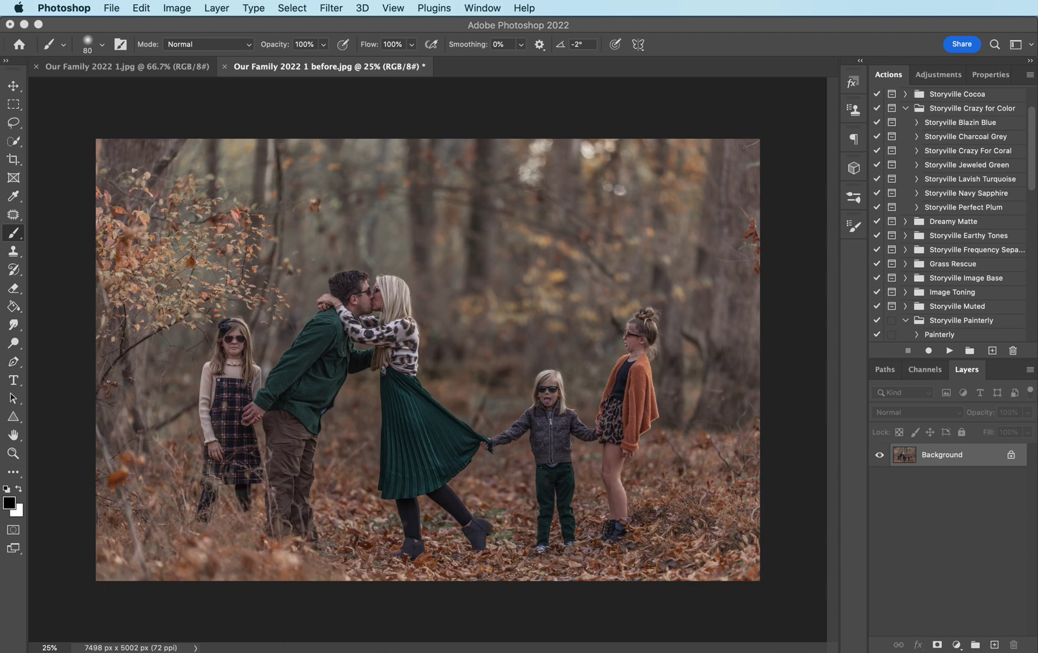
{"action": "left_click", "coordinate": [922, 458]}
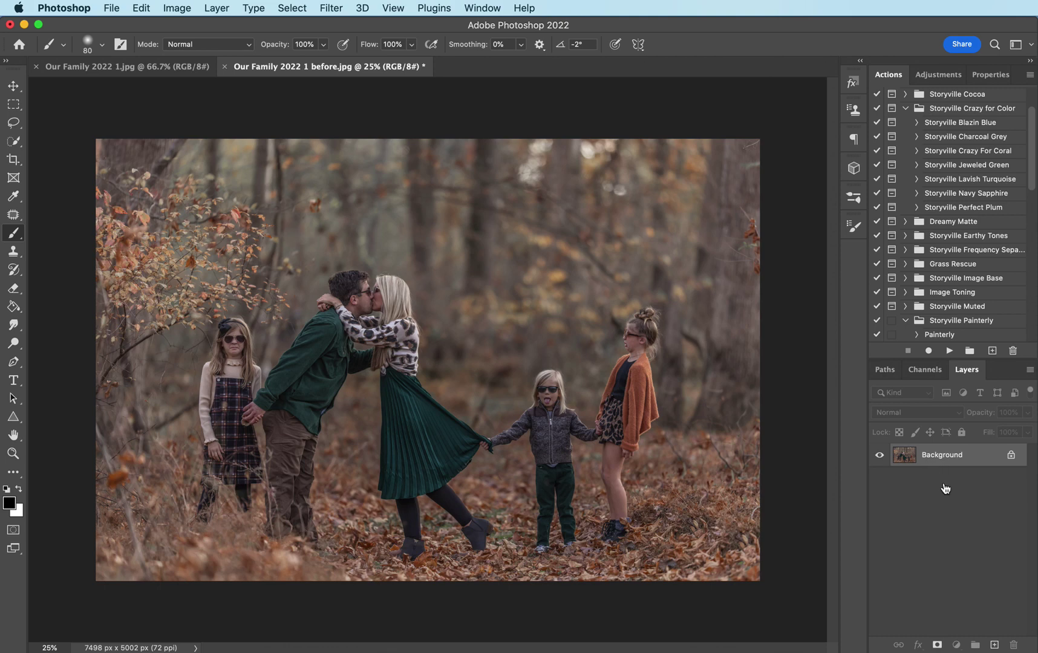
Duplicate the photo to Layer 1 and apply the Camera Raw Storyville Simplicity 2 preset.
{"action": "key", "text": "super+j"}
{"action": "left_click", "coordinate": [331, 7]}
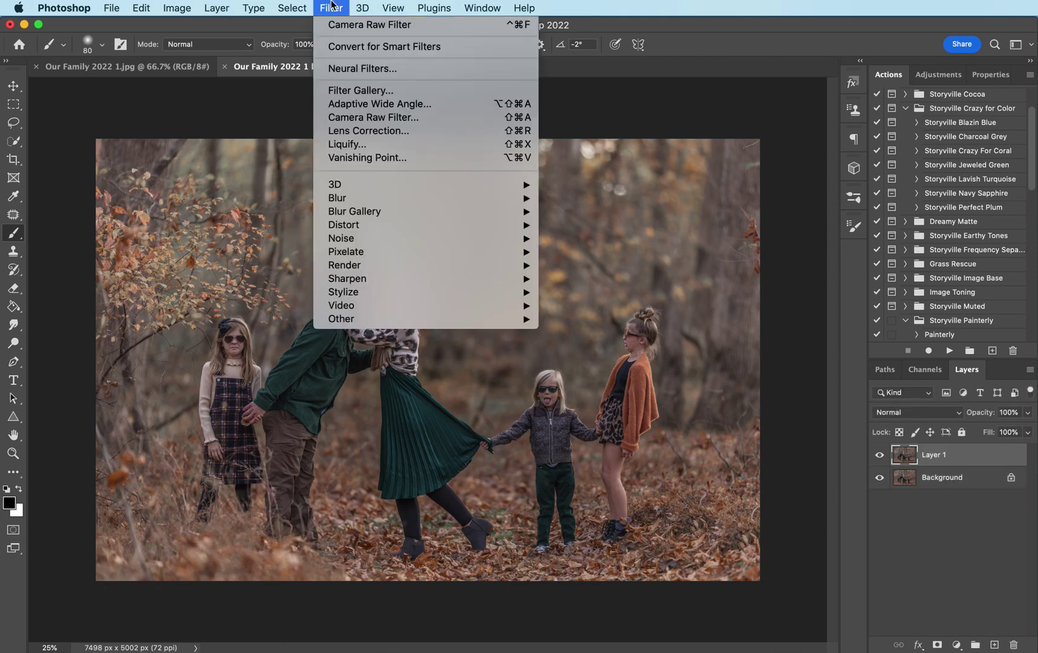
{"action": "left_click", "coordinate": [361, 118]}
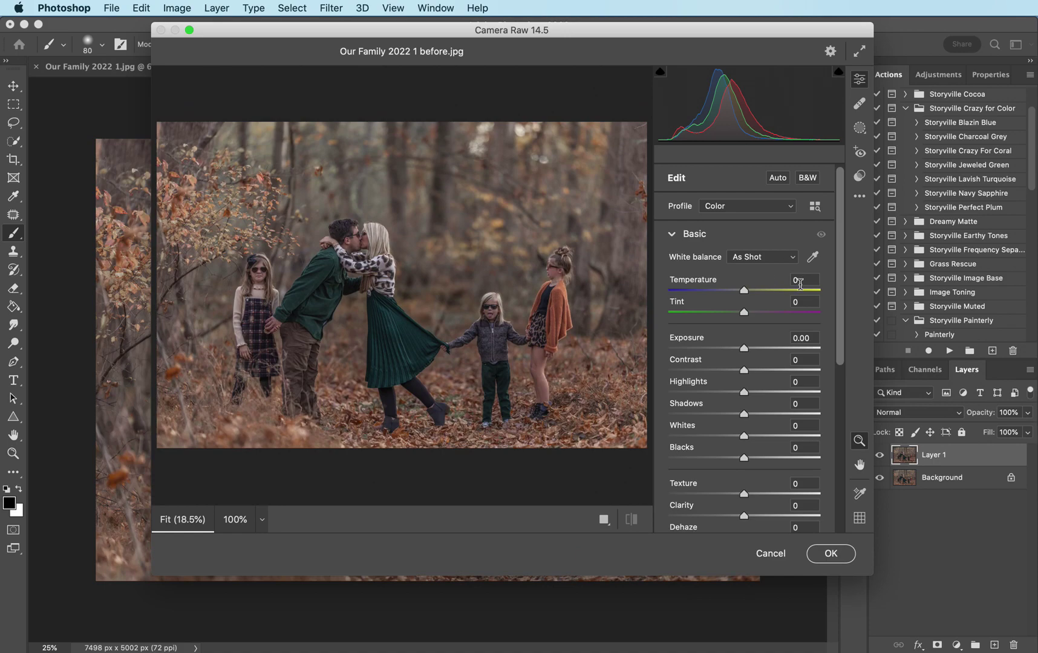
{"action": "left_click", "coordinate": [859, 178]}
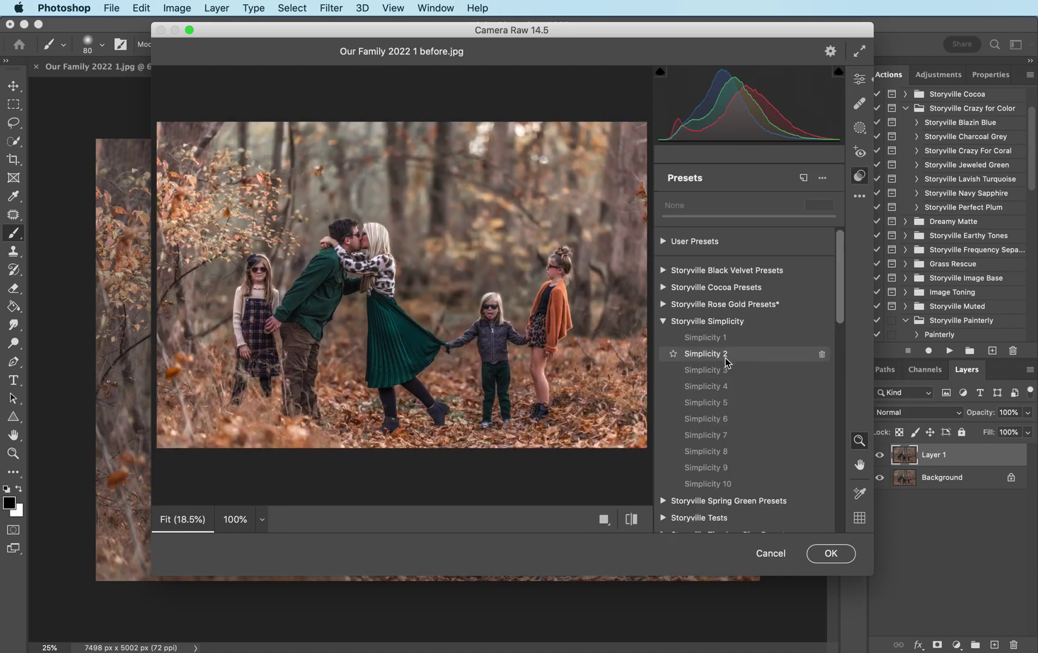
{"action": "left_click", "coordinate": [725, 355]}
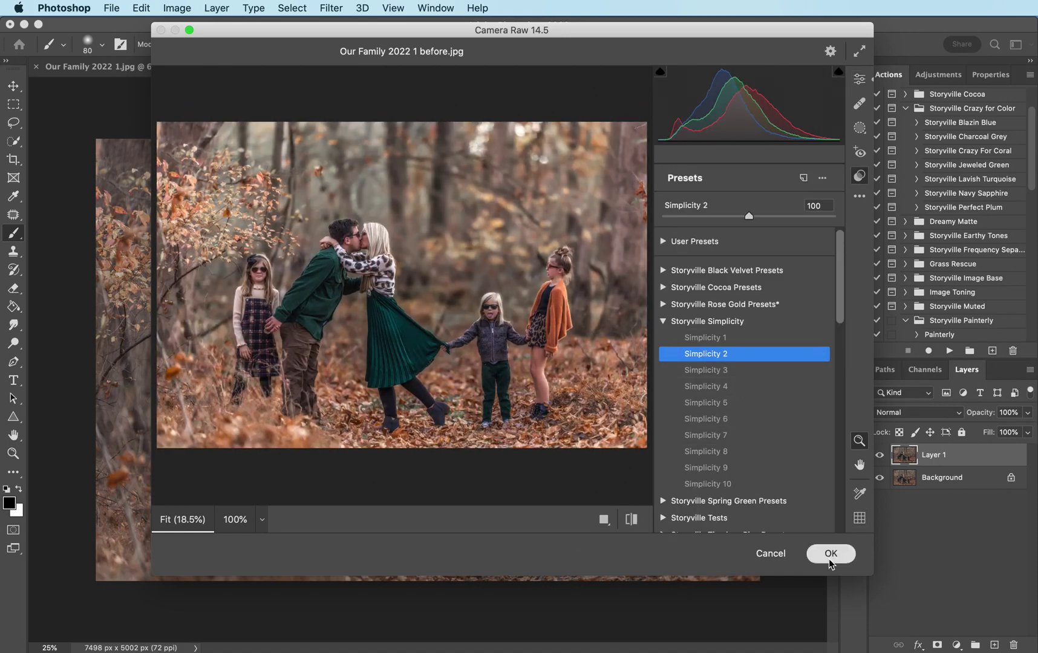
{"action": "left_click", "coordinate": [830, 553]}
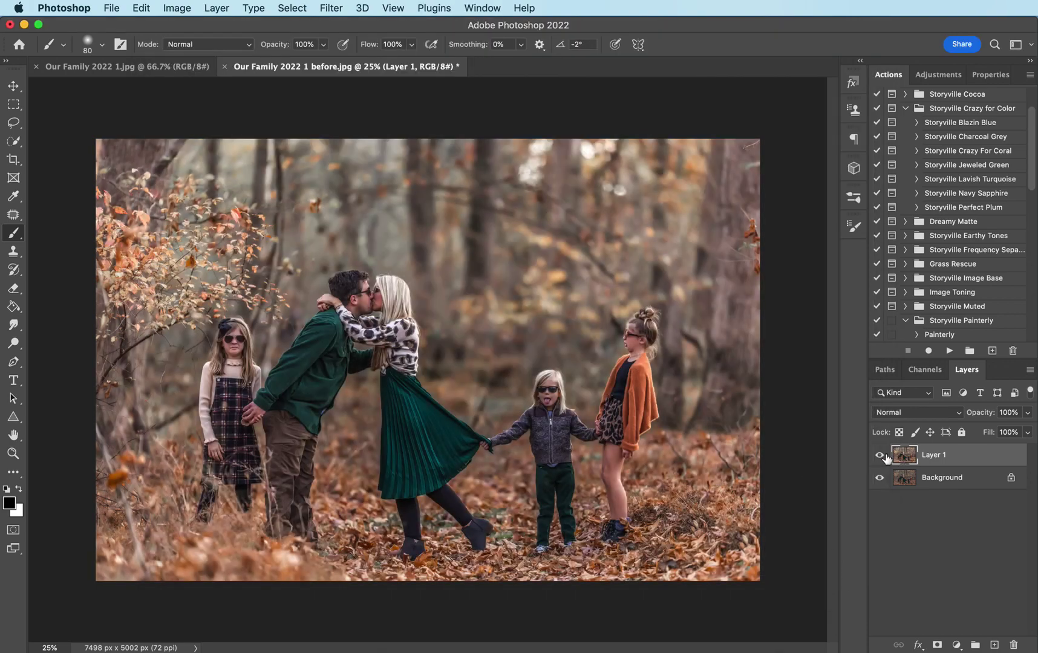
Compare the Camera Raw layer against the original, then duplicate it to Layer 1 copy.
{"action": "left_click", "coordinate": [880, 455]}
{"action": "left_click", "coordinate": [880, 456]}
{"action": "key", "text": "super+j"}
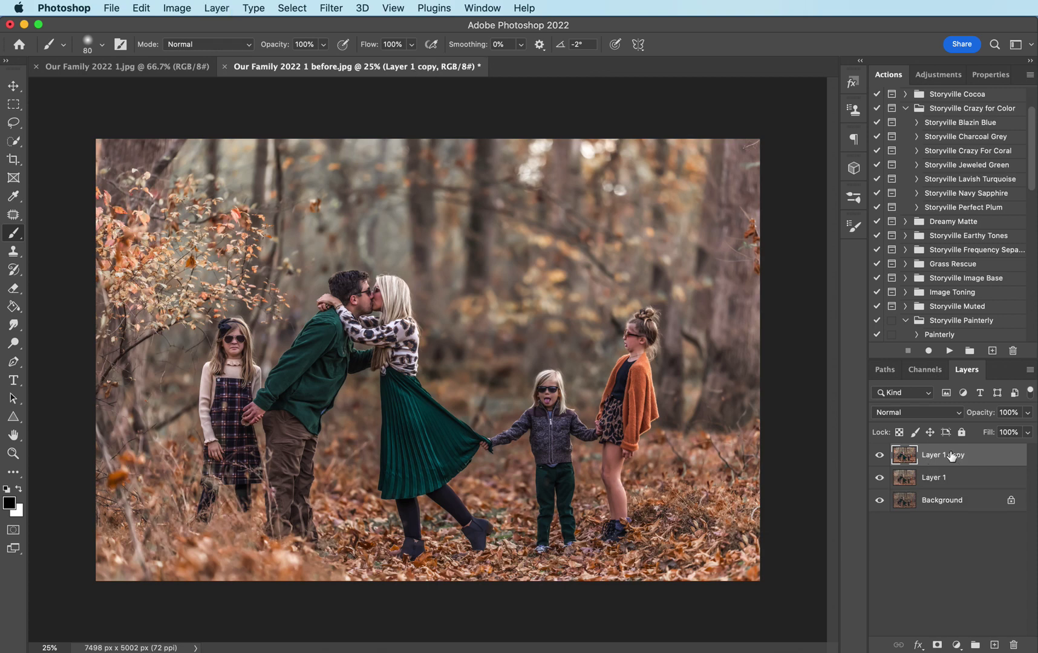
Push the girl's hair bun into shape in Liquify with a 200-size Forward Warp brush.
{"action": "left_click", "coordinate": [325, 8]}
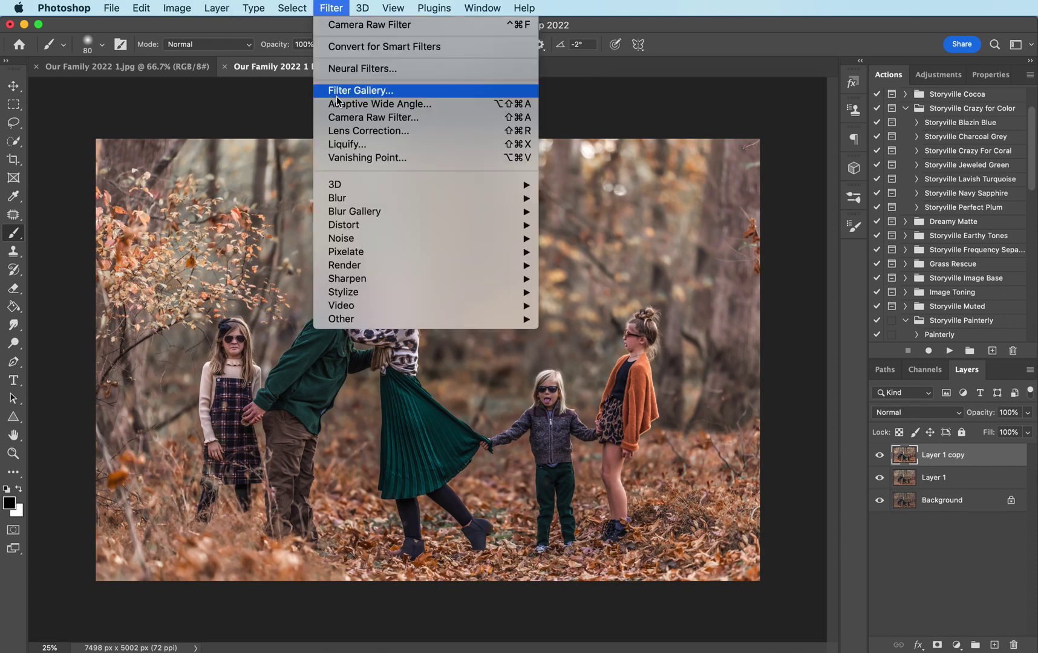
{"action": "left_click", "coordinate": [348, 143]}
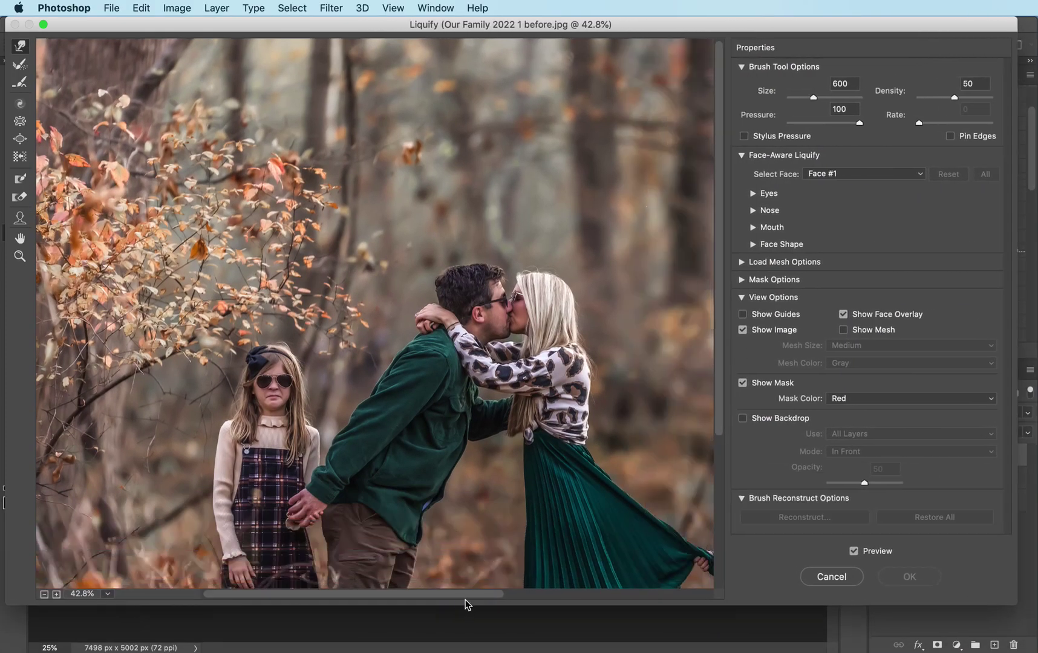
{"action": "left_click_drag", "start_coordinate": [465, 596], "coordinate": [616, 619]}
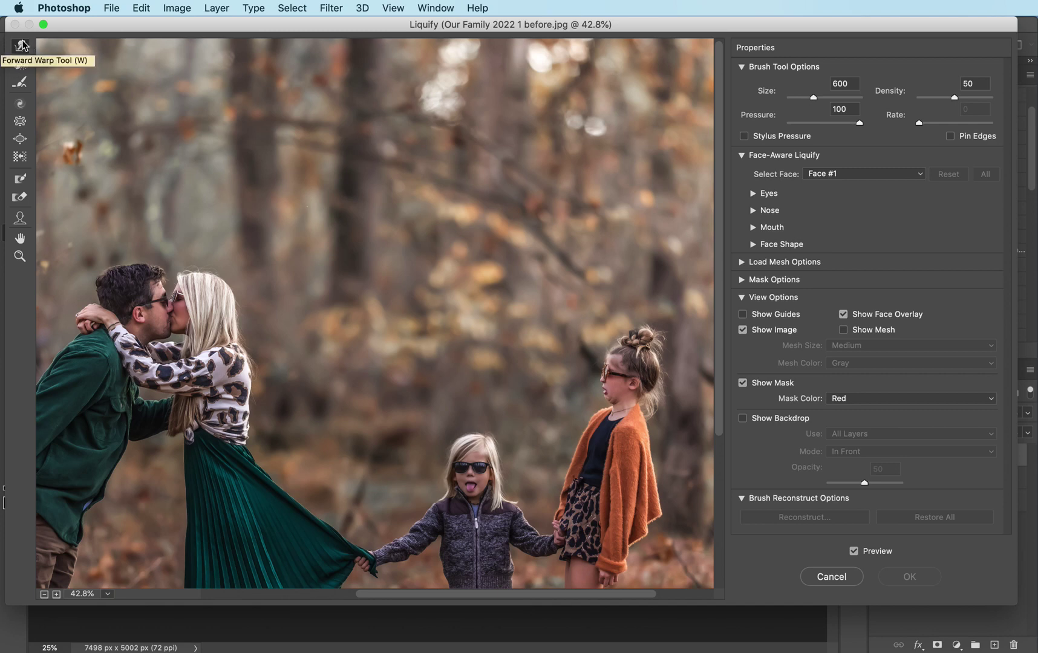
{"action": "key", "text": "bracketleft"}
{"action": "key", "text": "bracketleft"}
{"action": "key", "text": "bracketleft"}
{"action": "key", "text": "bracketleft"}
{"action": "key", "text": "bracketleft"}
{"action": "key", "text": "bracketleft"}
{"action": "key", "text": "bracketleft"}
{"action": "key", "text": "bracketleft"}
{"action": "key", "text": "bracketleft"}
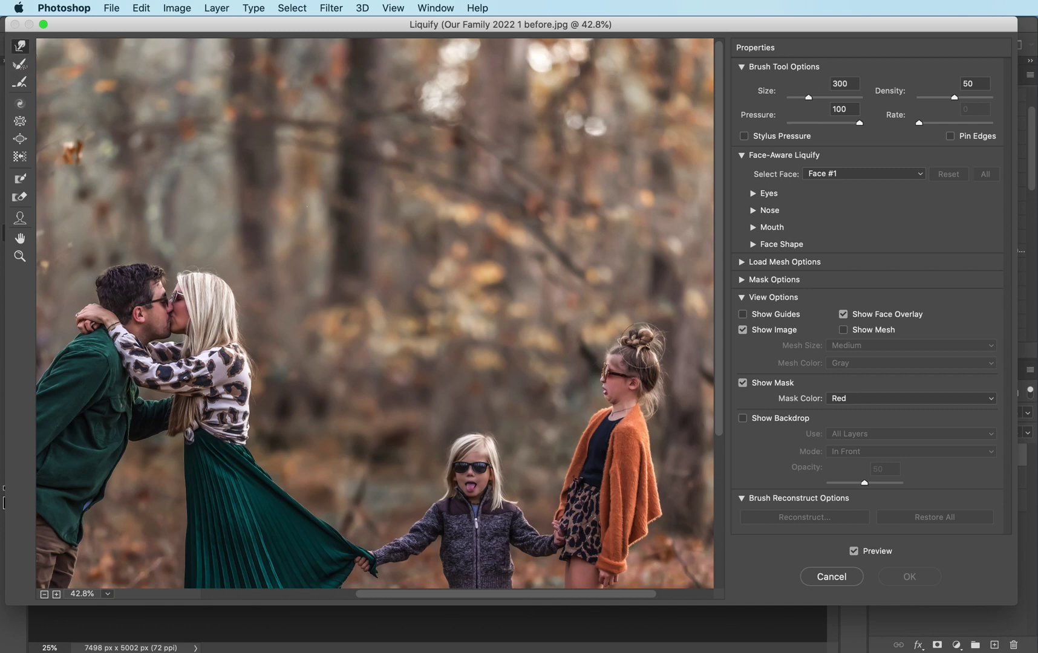
{"action": "mouse_move", "coordinate": [635, 330]}
{"action": "left_mouse_down"}
{"action": "mouse_move", "coordinate": [626, 331]}
{"action": "mouse_move", "coordinate": [656, 336]}
{"action": "mouse_move", "coordinate": [624, 329]}
{"action": "left_mouse_up"}
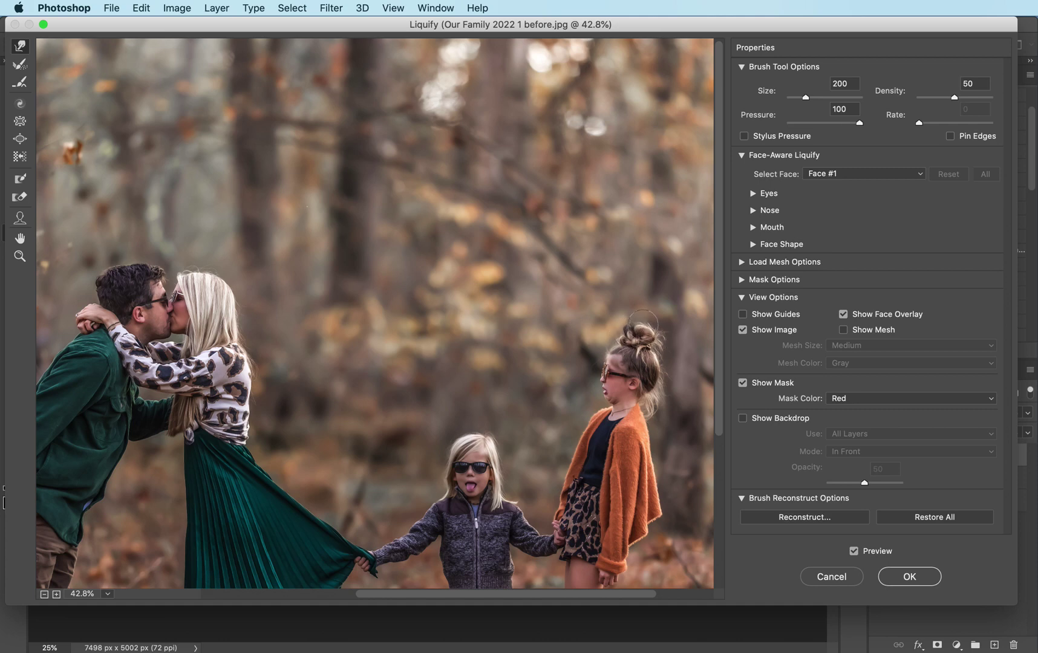
{"action": "left_click", "coordinate": [906, 577]}
{"action": "left_click", "coordinate": [880, 455]}
Show Layer 1 copy again and run the Storyville Lavish Turquoise action.
{"action": "left_click", "coordinate": [880, 454]}
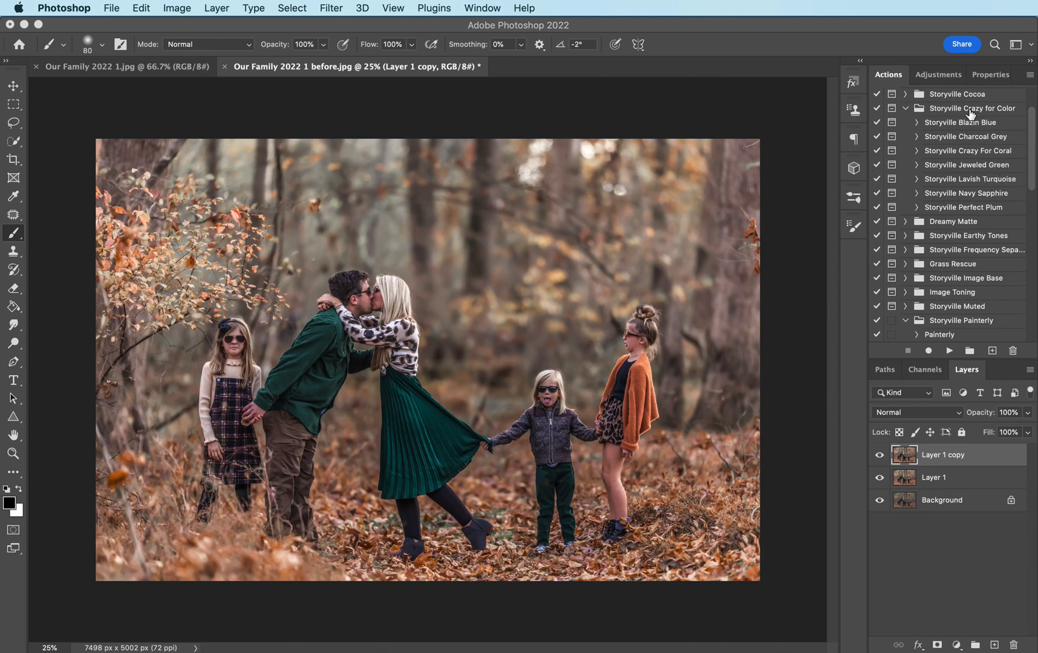
{"action": "left_click", "coordinate": [962, 180]}
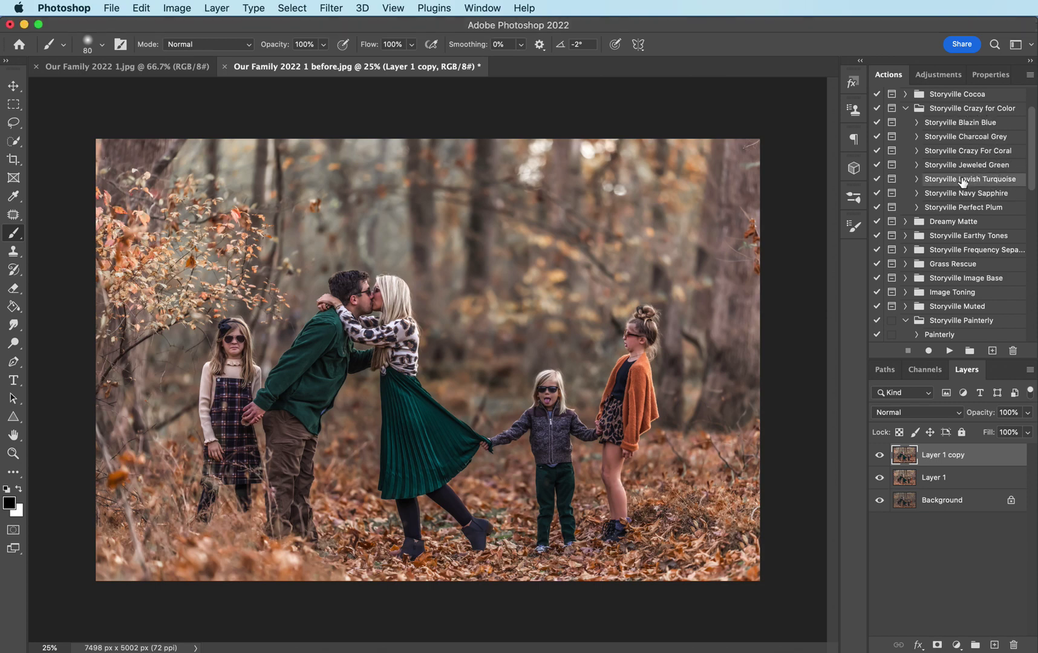
{"action": "left_click", "coordinate": [950, 351]}
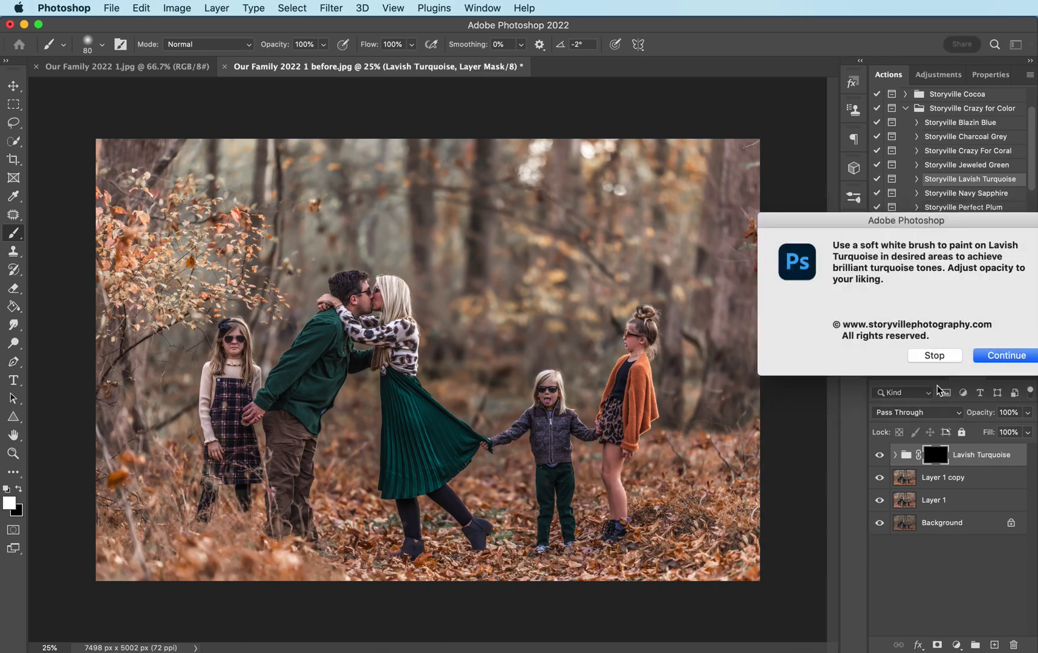
{"action": "left_click", "coordinate": [998, 356]}
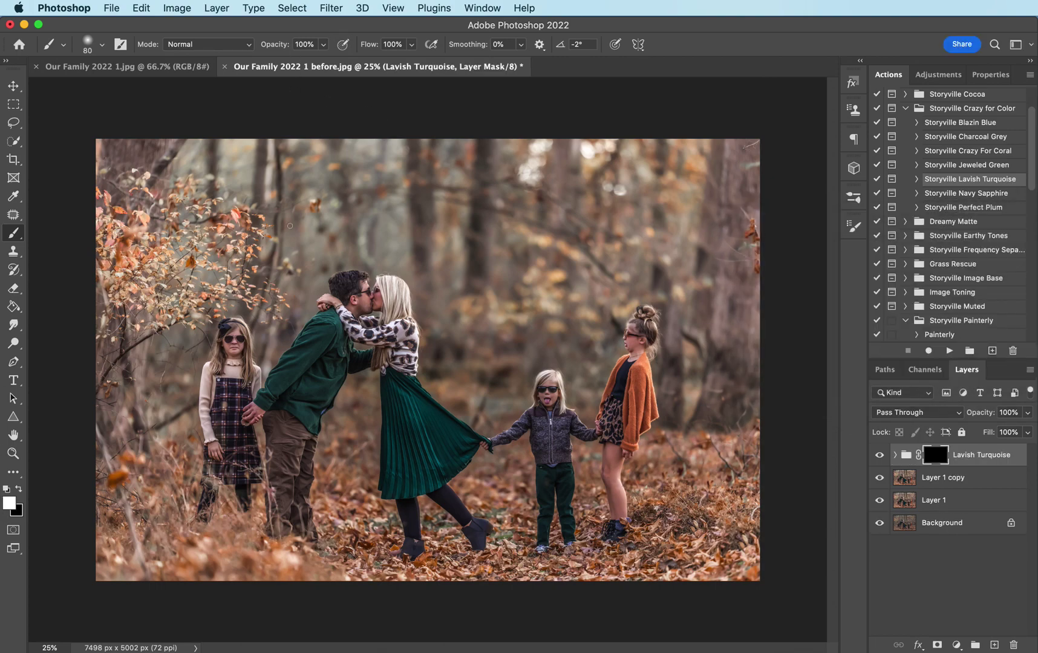
Paint turquoise into the left-side foliage, then lower brush opacity to 41%.
{"action": "key", "text": "bracketright"}
{"action": "key", "text": "bracketright"}
{"action": "key", "text": "bracketright"}
{"action": "key", "text": "bracketright"}
{"action": "key", "text": "bracketright"}
{"action": "key", "text": "bracketright"}
{"action": "key", "text": "bracketright"}
{"action": "key", "text": "bracketright"}
{"action": "key", "text": "bracketright"}
{"action": "key", "text": "bracketright"}
{"action": "key", "text": "bracketright"}
{"action": "key", "text": "bracketright"}
{"action": "mouse_move", "coordinate": [112, 154]}
{"action": "left_mouse_down"}
{"action": "mouse_move", "coordinate": [112, 391]}
{"action": "mouse_move", "coordinate": [150, 374]}
{"action": "mouse_move", "coordinate": [260, 187]}
{"action": "mouse_move", "coordinate": [310, 155]}
{"action": "mouse_move", "coordinate": [311, 186]}
{"action": "mouse_move", "coordinate": [388, 177]}
{"action": "mouse_move", "coordinate": [516, 220]}
{"action": "mouse_move", "coordinate": [464, 299]}
{"action": "mouse_move", "coordinate": [467, 323]}
{"action": "mouse_move", "coordinate": [590, 284]}
{"action": "mouse_move", "coordinate": [607, 215]}
{"action": "mouse_move", "coordinate": [646, 182]}
{"action": "mouse_move", "coordinate": [693, 283]}
{"action": "mouse_move", "coordinate": [731, 318]}
{"action": "mouse_move", "coordinate": [719, 386]}
{"action": "mouse_move", "coordinate": [706, 341]}
{"action": "left_mouse_up"}
{"action": "key", "text": "bracketleft"}
Paint turquoise over the remaining trees at brush sizes 175–300, erasing it near the family.
{"action": "key", "text": "bracketleft"}
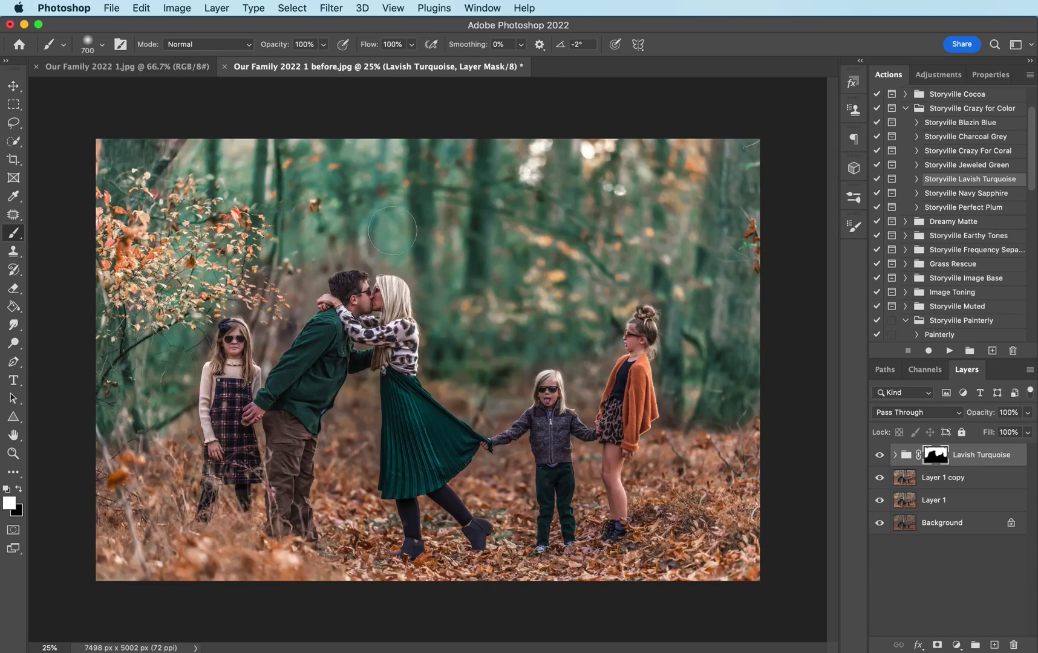
{"action": "left_click_drag", "start_coordinate": [281, 50], "coordinate": [243, 43]}
{"action": "key", "text": "super+0"}
{"action": "key", "text": "super+equal"}
{"action": "key", "text": "bracketleft"}
{"action": "key", "text": "bracketleft"}
{"action": "key", "text": "bracketleft"}
{"action": "key", "text": "bracketleft"}
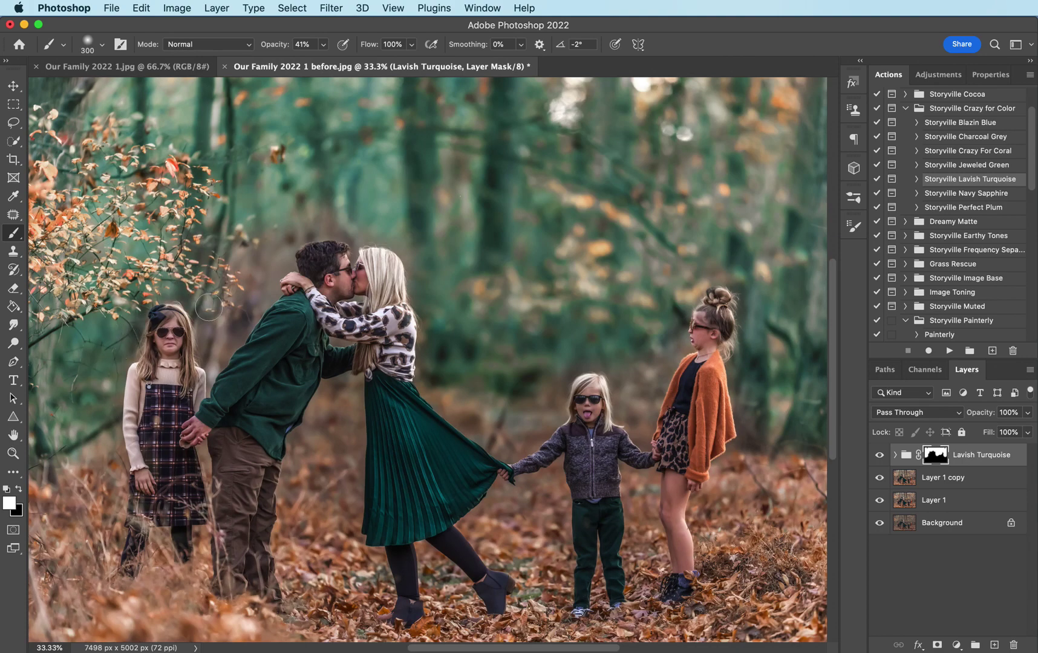
{"action": "key", "text": "bracketleft"}
{"action": "key", "text": "bracketleft"}
{"action": "key", "text": "bracketleft"}
{"action": "key", "text": "bracketright"}
{"action": "key", "text": "bracketright"}
{"action": "key", "text": "bracketright"}
{"action": "key", "text": "bracketleft"}
{"action": "key", "text": "bracketleft"}
{"action": "key", "text": "bracketright"}
{"action": "key", "text": "bracketright"}
{"action": "key", "text": "bracketleft"}
{"action": "key", "text": "bracketleft"}
{"action": "key", "text": "bracketleft"}
{"action": "key", "text": "bracketleft"}
{"action": "key", "text": "bracketleft"}
{"action": "key", "text": "bracketleft"}
{"action": "key", "text": "bracketleft"}
{"action": "key", "text": "bracketright"}
{"action": "key", "text": "bracketright"}
{"action": "key", "text": "bracketright"}
{"action": "key", "text": "bracketright"}
{"action": "key", "text": "x"}
{"action": "key", "text": "x"}
{"action": "key", "text": "super+minus"}
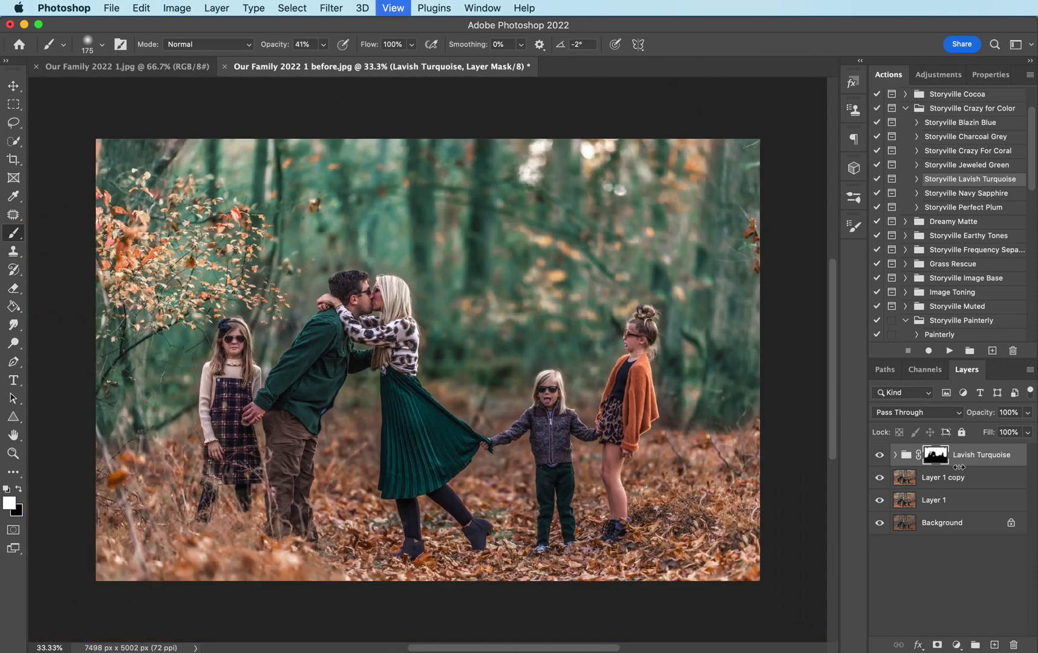
Run the Storyville Ultimate Dodge & Burn action to add its D&B group.
{"action": "left_click", "coordinate": [883, 455]}
{"action": "left_click", "coordinate": [886, 454]}
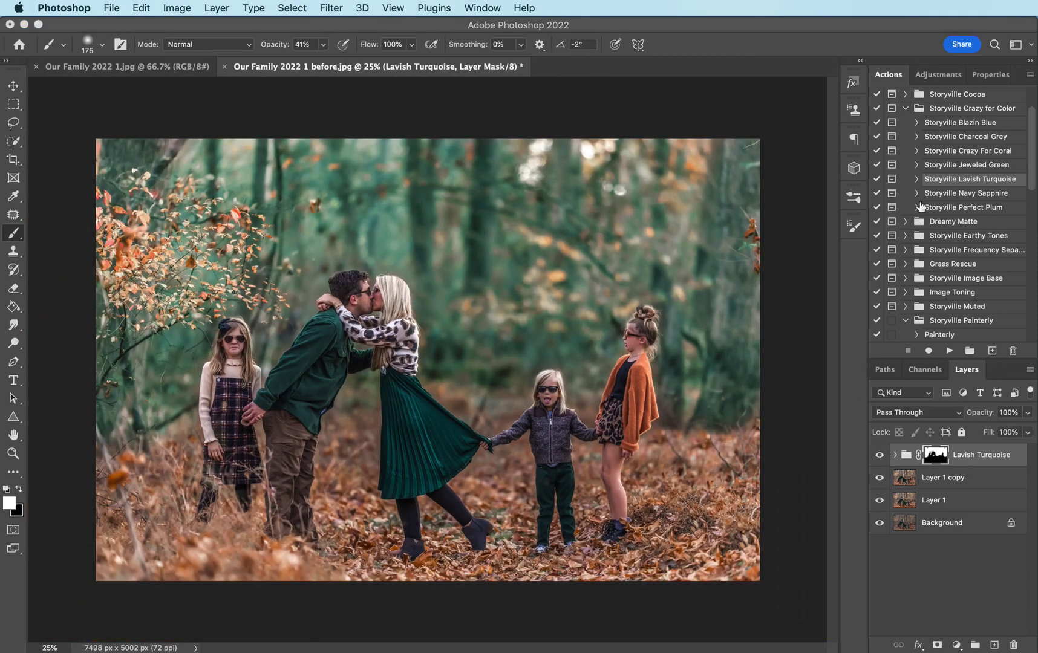
{"action": "left_click_drag", "start_coordinate": [1032, 139], "coordinate": [1019, 242]}
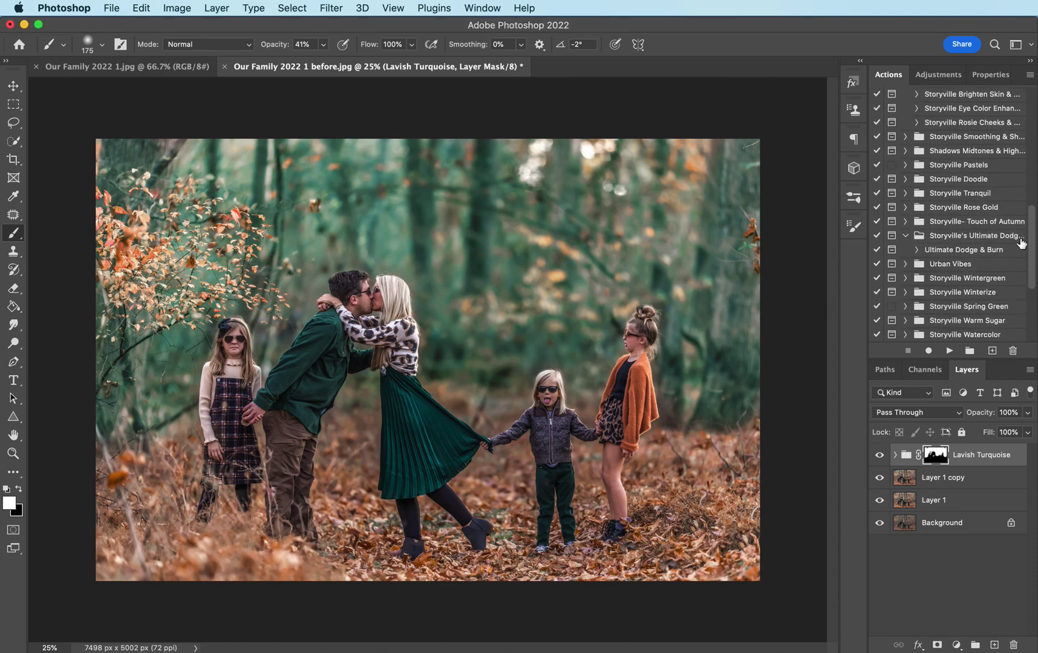
{"action": "left_click", "coordinate": [988, 248]}
{"action": "left_click", "coordinate": [950, 350]}
{"action": "left_click", "coordinate": [1002, 331]}
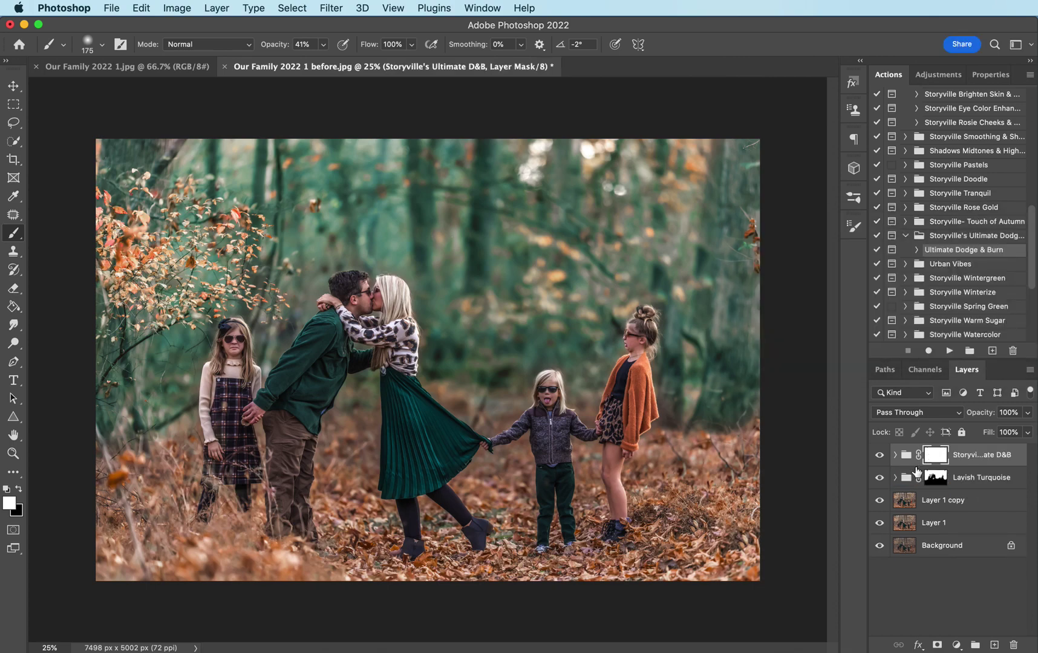
Expand the D&B group and D&B Clothing subgroup, targeting the Extra Dodge mask.
{"action": "left_click", "coordinate": [895, 455]}
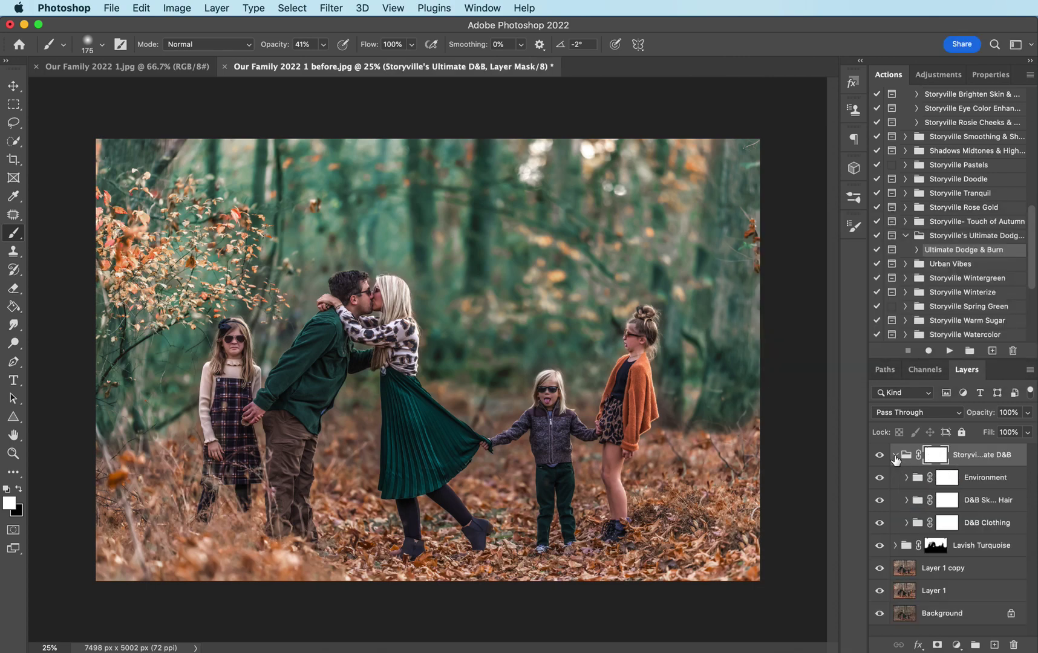
{"action": "left_click", "coordinate": [905, 522]}
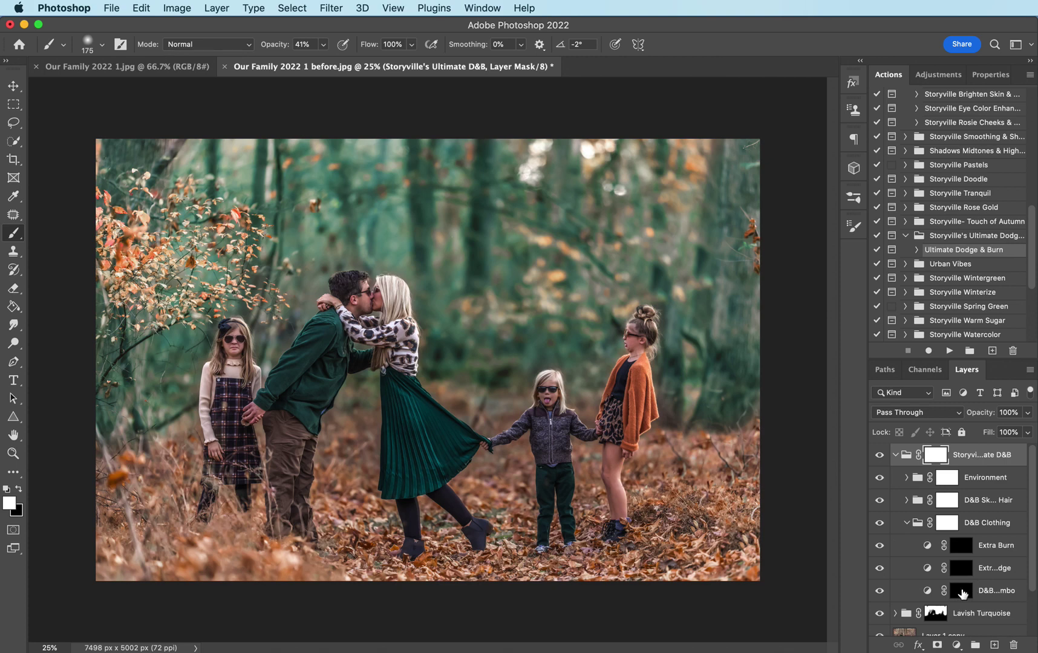
{"action": "left_click", "coordinate": [961, 569]}
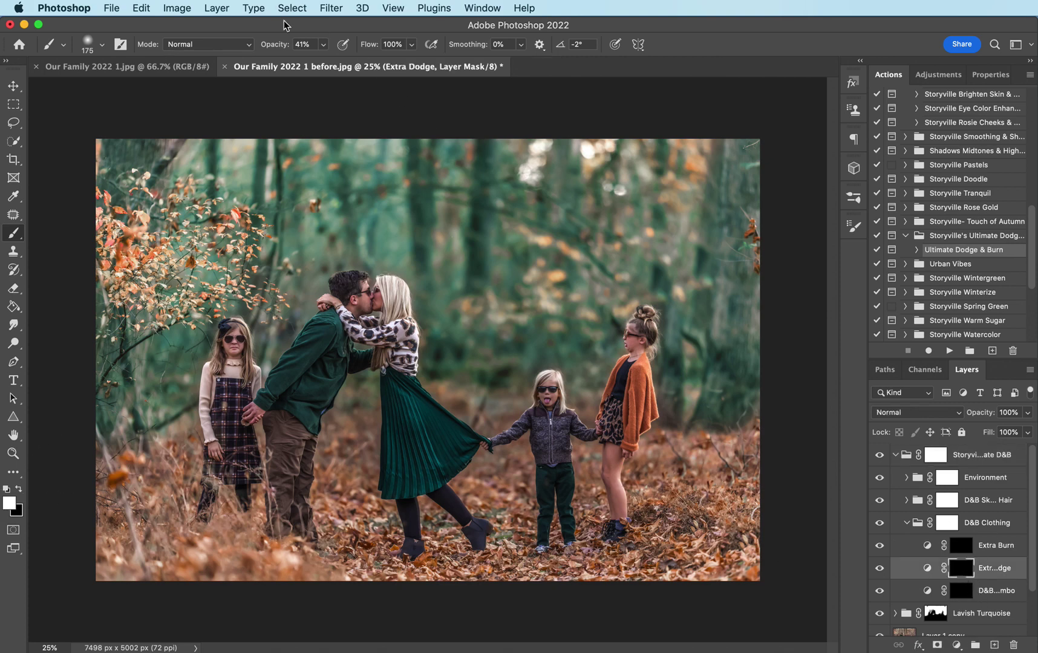
At 100% opacity, brighten the girl's cardigan and shorts and the boy's jacket and trousers.
{"action": "left_click_drag", "start_coordinate": [269, 46], "coordinate": [444, 57]}
{"action": "key", "text": "Return"}
{"action": "key", "text": "super+equal"}
{"action": "key", "text": "super+equal"}
{"action": "key", "text": "super+minus"}
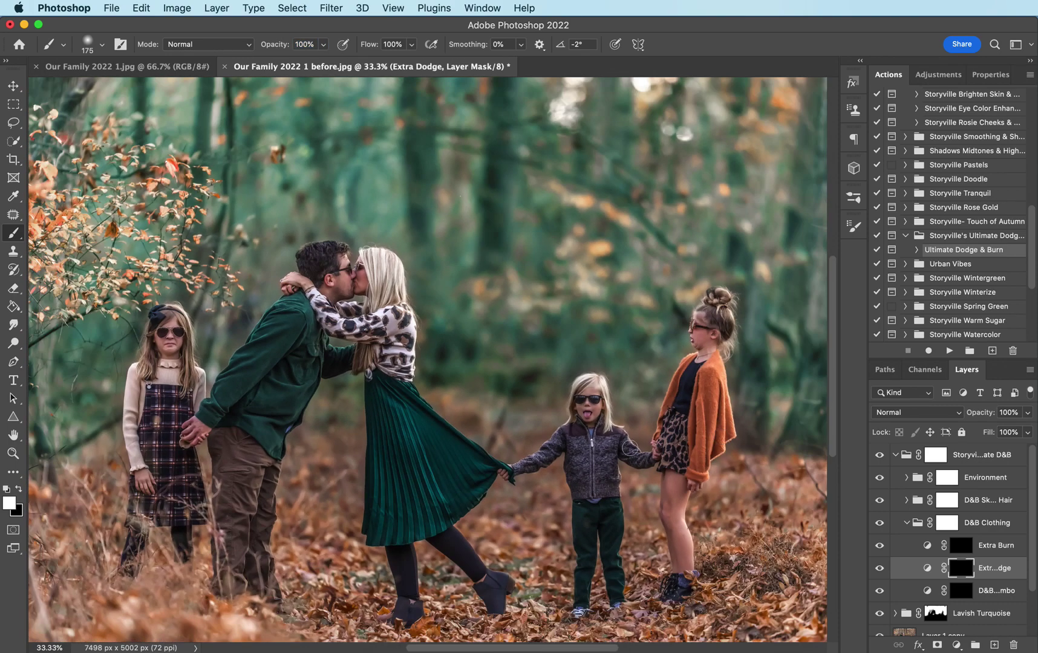
{"action": "mouse_move", "coordinate": [676, 433]}
{"action": "left_mouse_down"}
{"action": "mouse_move", "coordinate": [704, 382]}
{"action": "mouse_move", "coordinate": [710, 411]}
{"action": "mouse_move", "coordinate": [695, 454]}
{"action": "left_mouse_up"}
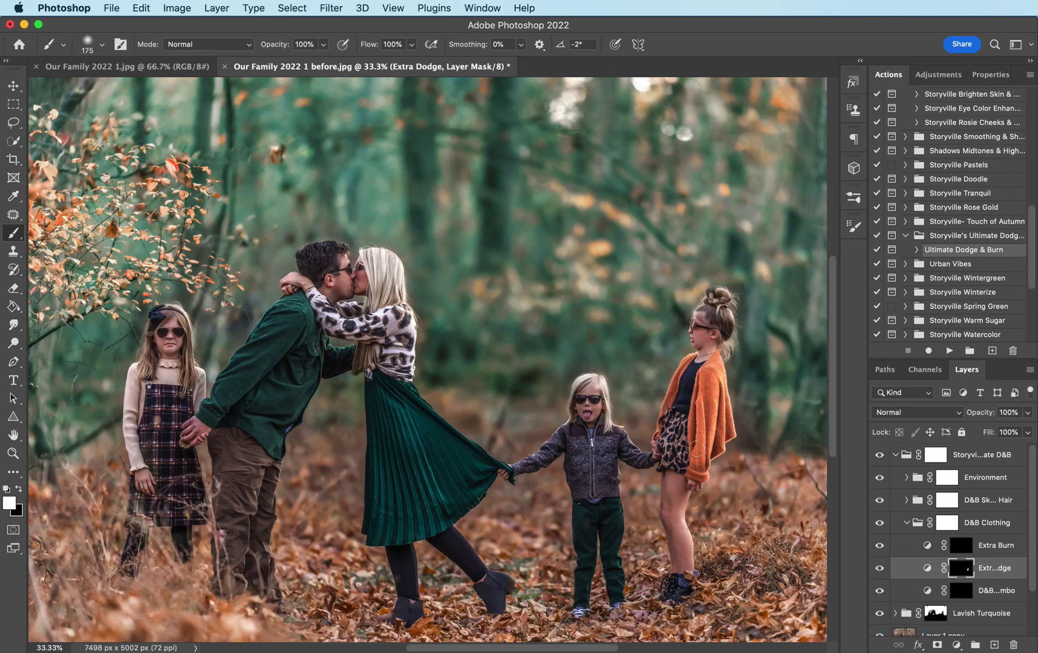
{"action": "mouse_move", "coordinate": [591, 467]}
{"action": "left_mouse_down"}
{"action": "mouse_move", "coordinate": [588, 491]}
{"action": "mouse_move", "coordinate": [578, 466]}
{"action": "left_mouse_up"}
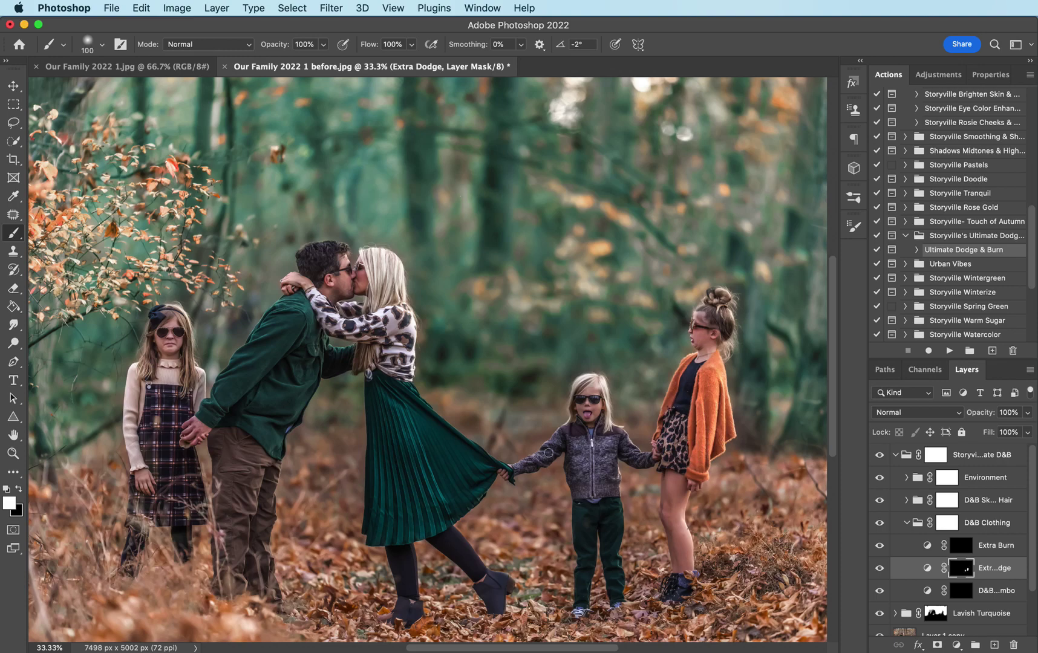
{"action": "key", "text": "bracketleft"}
{"action": "key", "text": "bracketleft"}
{"action": "key", "text": "bracketleft"}
{"action": "key", "text": "bracketleft"}
{"action": "key", "text": "bracketleft"}
{"action": "left_click_drag", "start_coordinate": [608, 542], "coordinate": [616, 600]}
{"action": "left_click_drag", "start_coordinate": [586, 513], "coordinate": [579, 603]}
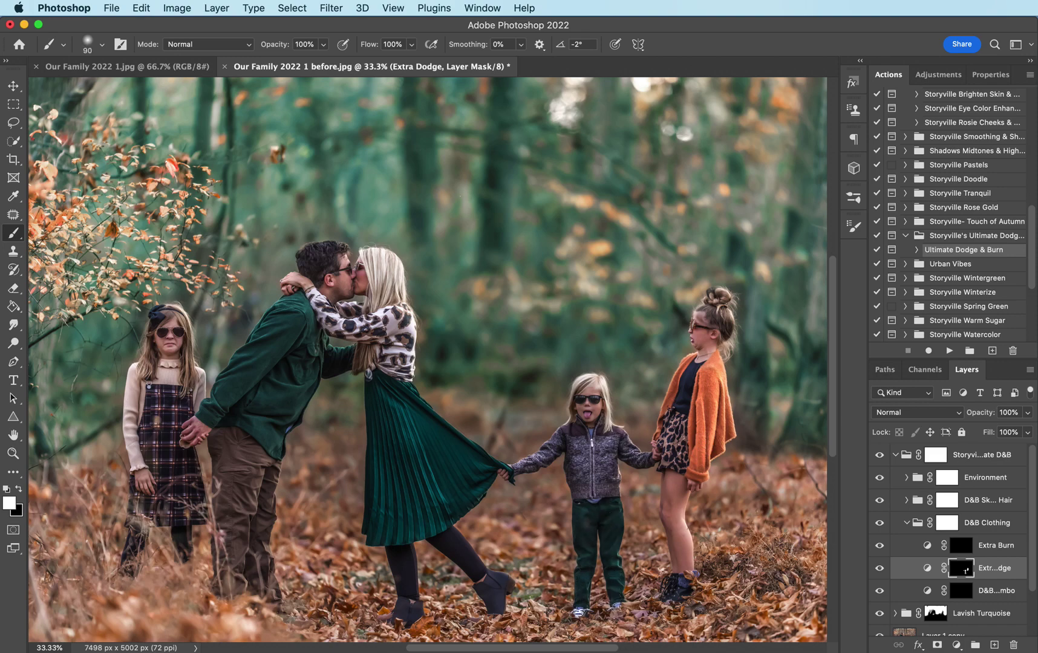
Brighten the green skirt, leopard blouse, man's jacket and trousers, and the plaid dress.
{"action": "key", "text": "bracketright"}
{"action": "mouse_move", "coordinate": [389, 415]}
{"action": "left_mouse_down"}
{"action": "mouse_move", "coordinate": [399, 502]}
{"action": "mouse_move", "coordinate": [388, 459]}
{"action": "mouse_move", "coordinate": [418, 475]}
{"action": "mouse_move", "coordinate": [445, 459]}
{"action": "mouse_move", "coordinate": [430, 507]}
{"action": "mouse_move", "coordinate": [456, 424]}
{"action": "left_mouse_up"}
{"action": "mouse_move", "coordinate": [390, 362]}
{"action": "left_mouse_down"}
{"action": "mouse_move", "coordinate": [392, 327]}
{"action": "mouse_move", "coordinate": [405, 375]}
{"action": "mouse_move", "coordinate": [390, 311]}
{"action": "mouse_move", "coordinate": [345, 326]}
{"action": "left_mouse_up"}
{"action": "key", "text": "bracketleft"}
{"action": "key", "text": "bracketleft"}
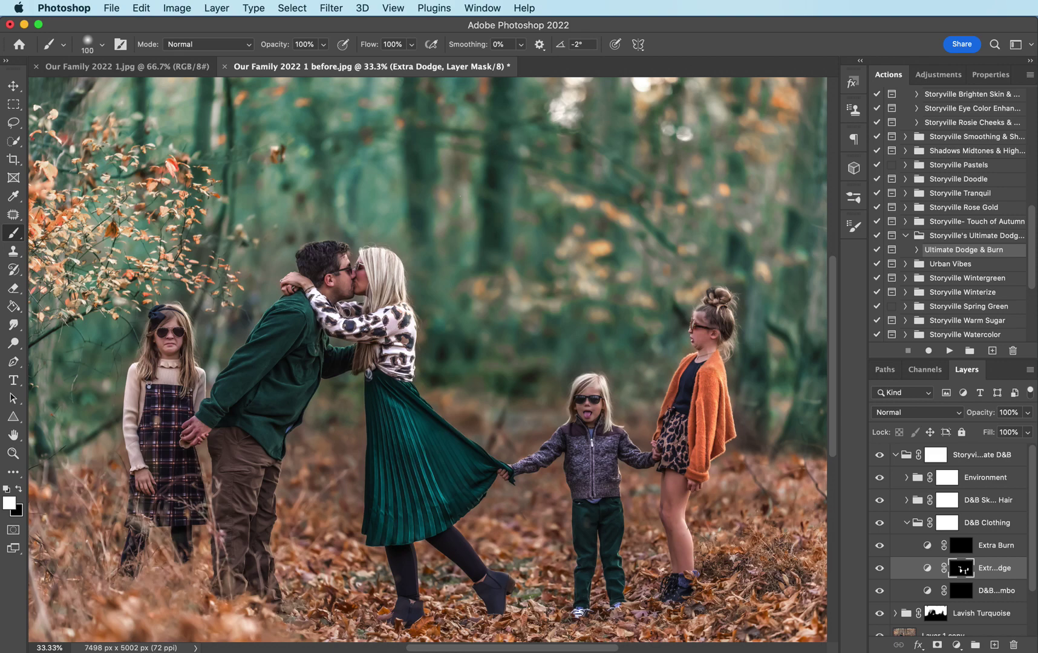
{"action": "key", "text": "bracketright"}
{"action": "mouse_move", "coordinate": [233, 394]}
{"action": "left_mouse_down"}
{"action": "mouse_move", "coordinate": [284, 327]}
{"action": "mouse_move", "coordinate": [295, 330]}
{"action": "mouse_move", "coordinate": [301, 357]}
{"action": "left_mouse_up"}
{"action": "mouse_move", "coordinate": [258, 488]}
{"action": "left_mouse_down"}
{"action": "mouse_move", "coordinate": [232, 434]}
{"action": "mouse_move", "coordinate": [240, 568]}
{"action": "mouse_move", "coordinate": [256, 559]}
{"action": "left_mouse_up"}
{"action": "mouse_move", "coordinate": [158, 409]}
{"action": "left_mouse_down"}
{"action": "mouse_move", "coordinate": [163, 432]}
{"action": "mouse_move", "coordinate": [175, 417]}
{"action": "mouse_move", "coordinate": [146, 436]}
{"action": "mouse_move", "coordinate": [139, 387]}
{"action": "mouse_move", "coordinate": [164, 483]}
{"action": "mouse_move", "coordinate": [181, 497]}
{"action": "mouse_move", "coordinate": [153, 506]}
{"action": "mouse_move", "coordinate": [148, 446]}
{"action": "mouse_move", "coordinate": [135, 439]}
{"action": "mouse_move", "coordinate": [153, 403]}
{"action": "mouse_move", "coordinate": [149, 415]}
{"action": "left_mouse_up"}
{"action": "key", "text": "bracketleft"}
{"action": "key", "text": "bracketleft"}
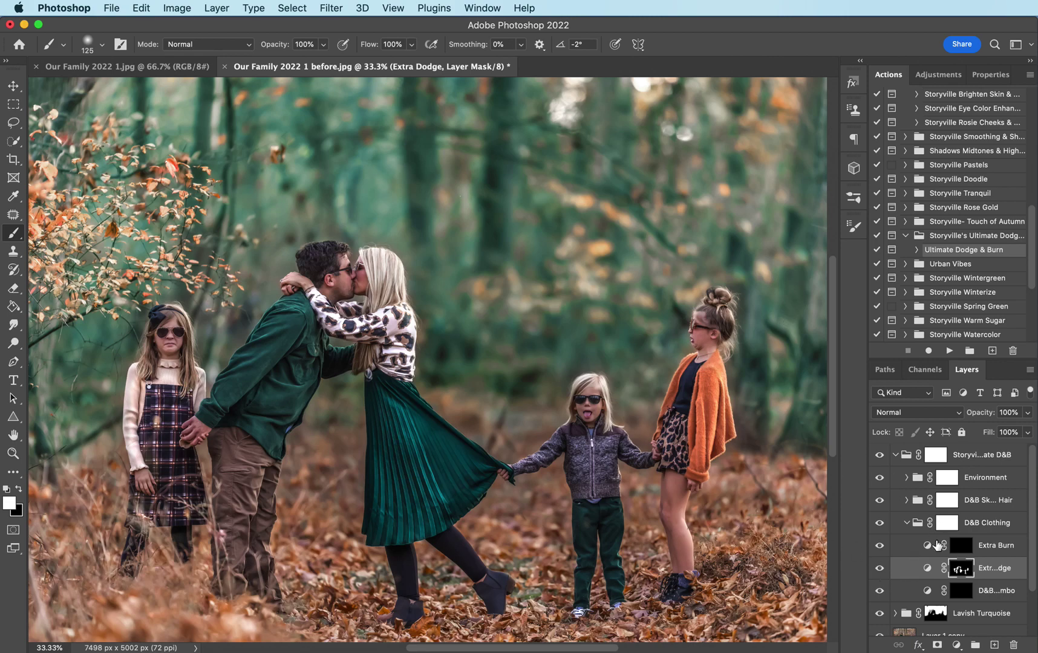
Duplicate Extra Dodge and paint black at lower opacity over the girl's sleeve and apron.
{"action": "left_click", "coordinate": [927, 569]}
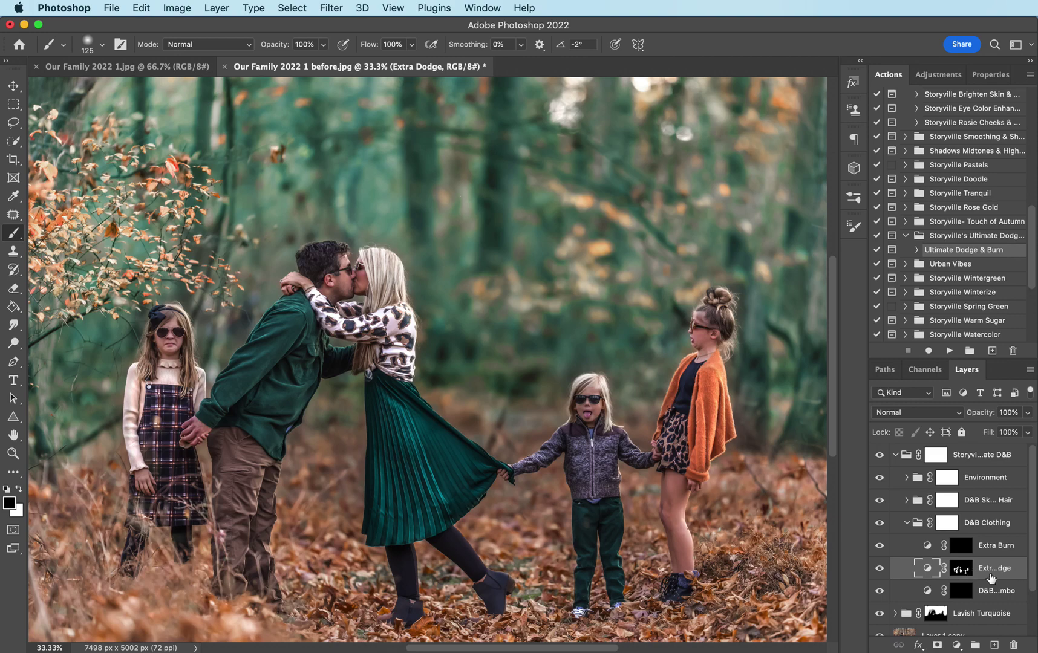
{"action": "key", "text": "super+j"}
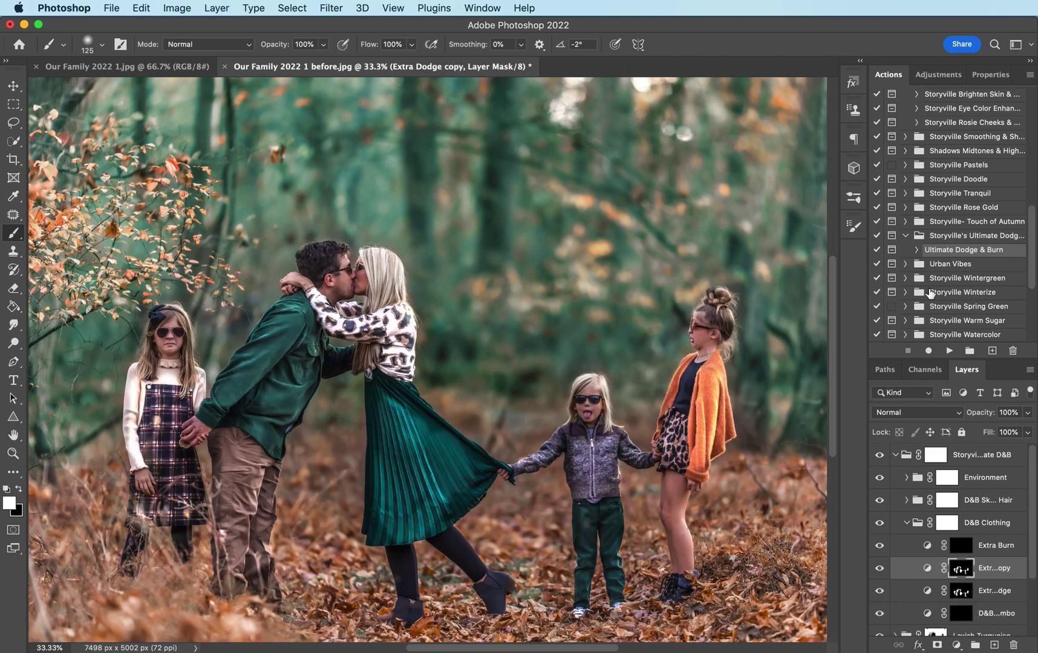
{"action": "left_click_drag", "start_coordinate": [283, 49], "coordinate": [245, 48]}
{"action": "left_click", "coordinate": [19, 490]}
{"action": "key", "text": "bracketright"}
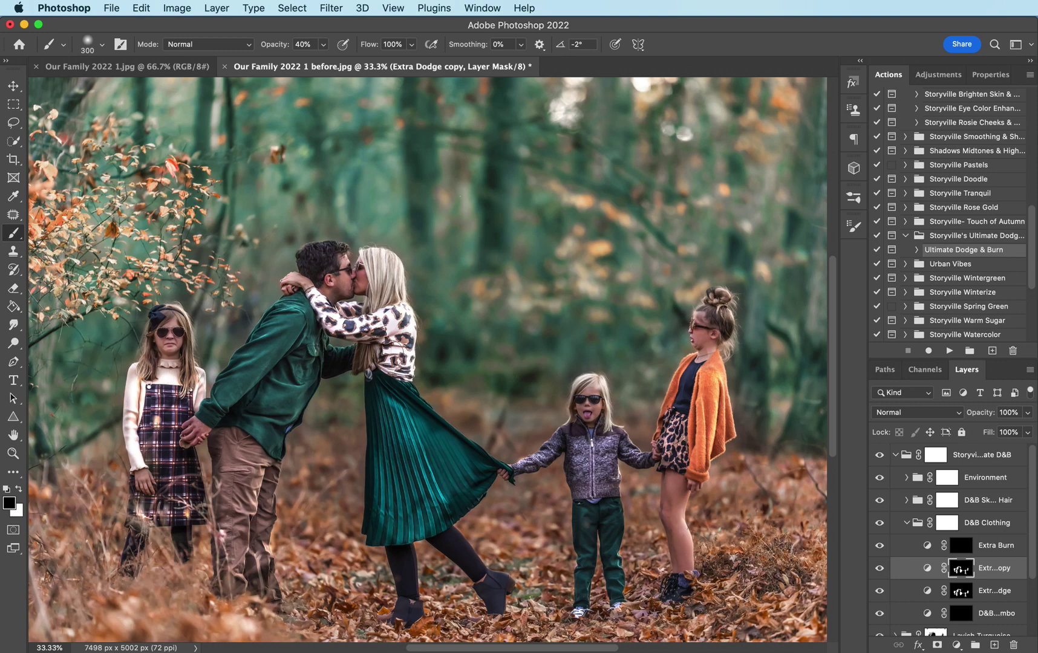
{"action": "mouse_move", "coordinate": [160, 402]}
{"action": "left_mouse_down"}
{"action": "mouse_move", "coordinate": [139, 390]}
{"action": "mouse_move", "coordinate": [136, 436]}
{"action": "mouse_move", "coordinate": [182, 399]}
{"action": "left_mouse_up"}
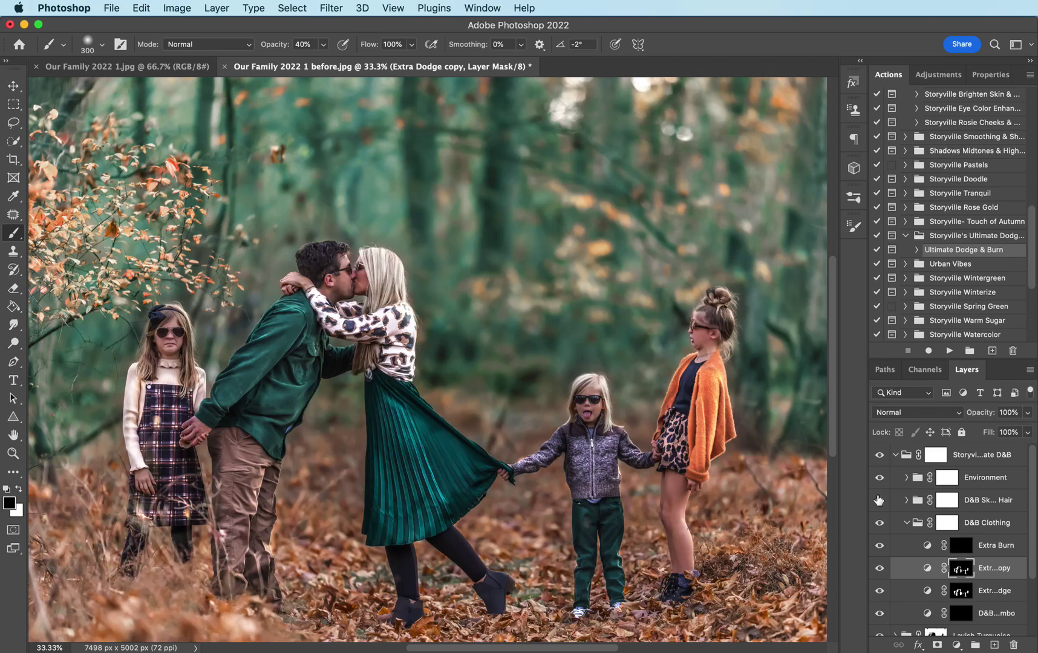
Turn the D&B Clothing group back on and collapse it.
{"action": "left_click", "coordinate": [904, 523]}
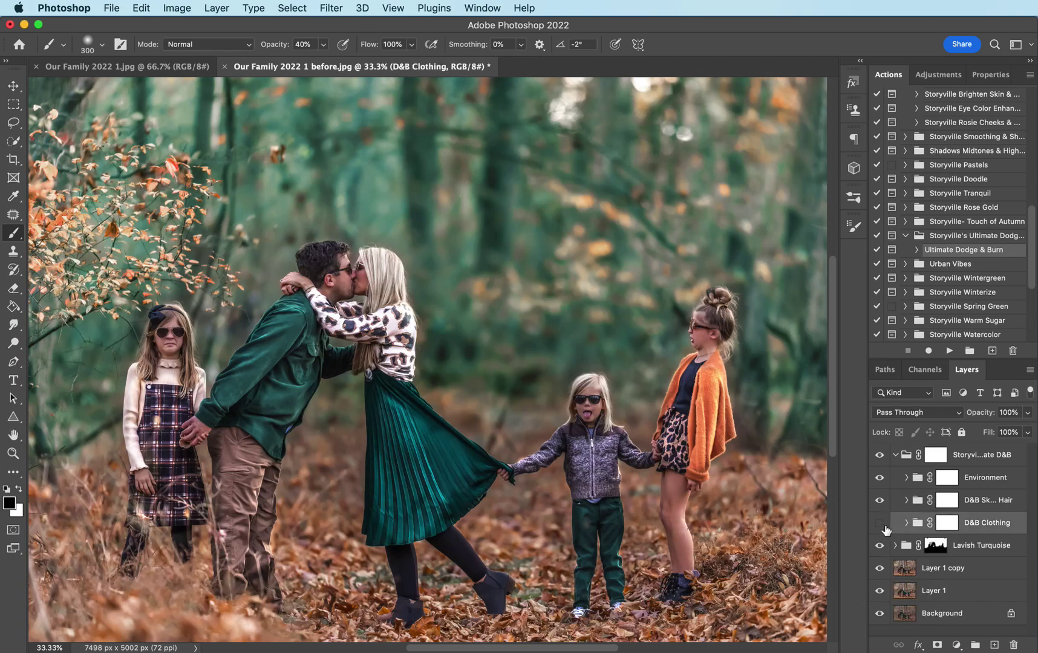
{"action": "left_click", "coordinate": [884, 528]}
{"action": "left_click", "coordinate": [906, 524]}
{"action": "left_click", "coordinate": [960, 591]}
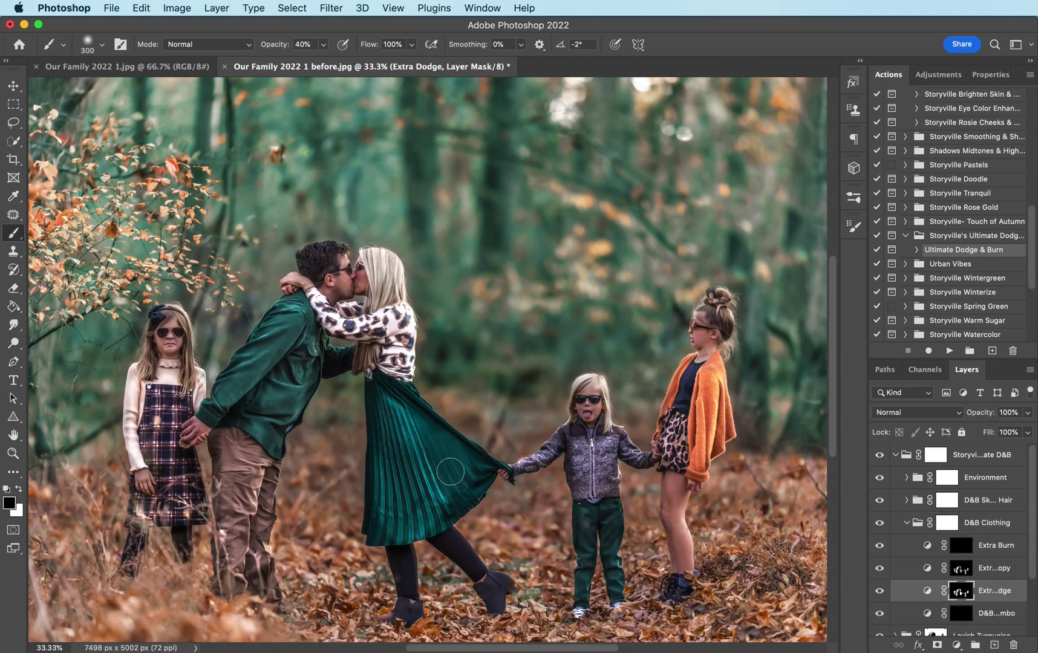
{"action": "left_click", "coordinate": [906, 523]}
Make a single Dodge 1 copy in Skin/Hair, with white selected and brush opacity 99%.
{"action": "left_click", "coordinate": [907, 500]}
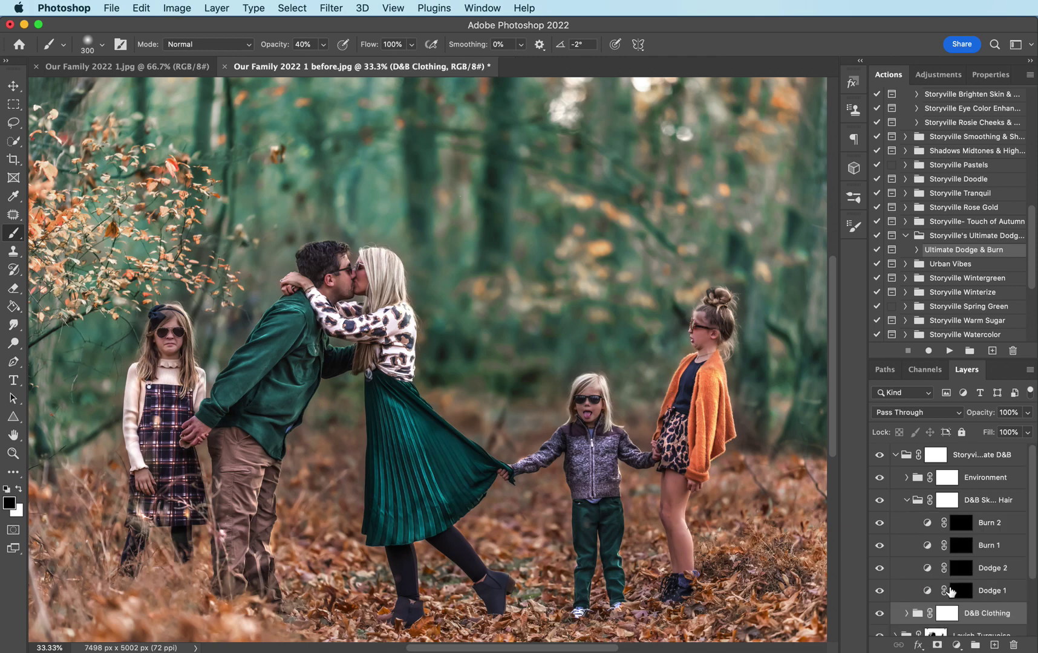
{"action": "left_click", "coordinate": [955, 590]}
{"action": "key", "text": "x"}
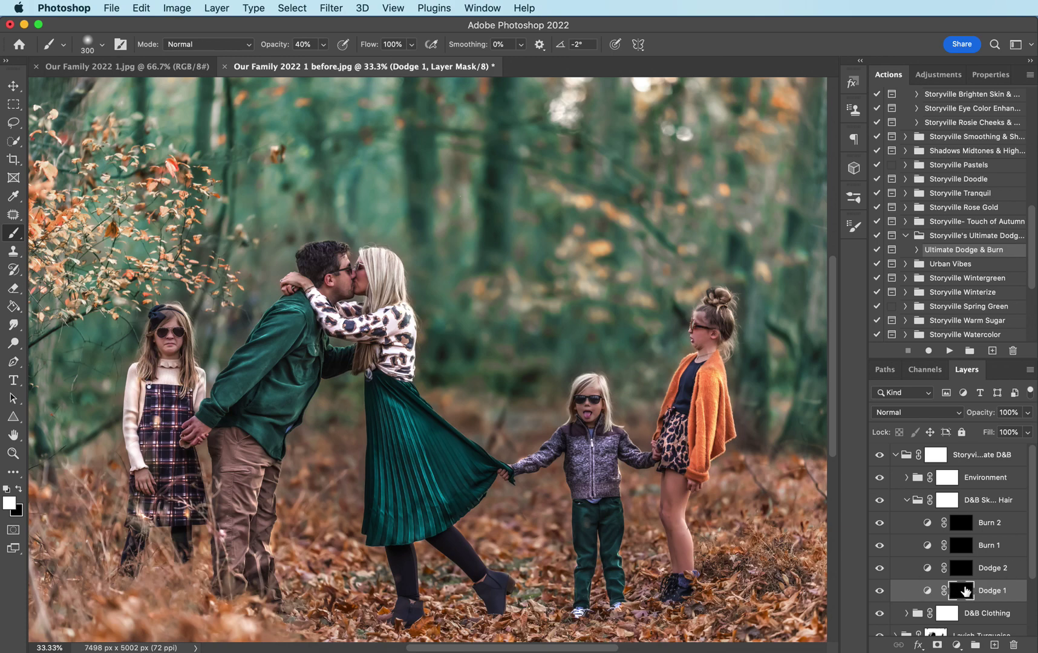
{"action": "key", "text": "super+j"}
{"action": "key", "text": "super+j"}
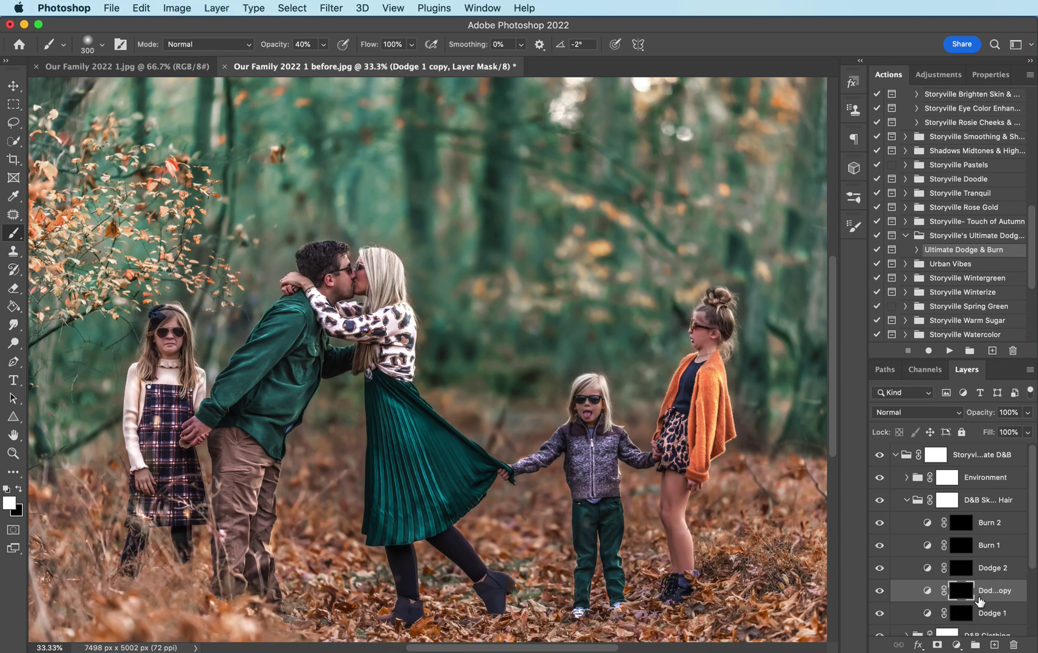
{"action": "scroll", "coordinate": [1028, 514], "scroll_direction": "down", "scroll_amount": 2}
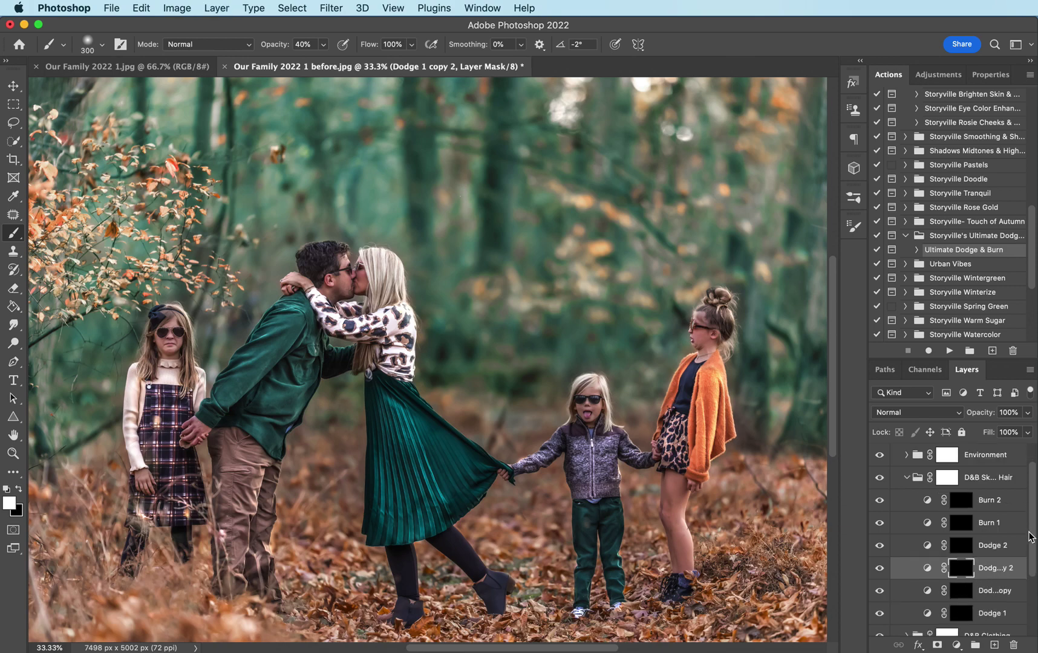
{"action": "key", "text": "super+j"}
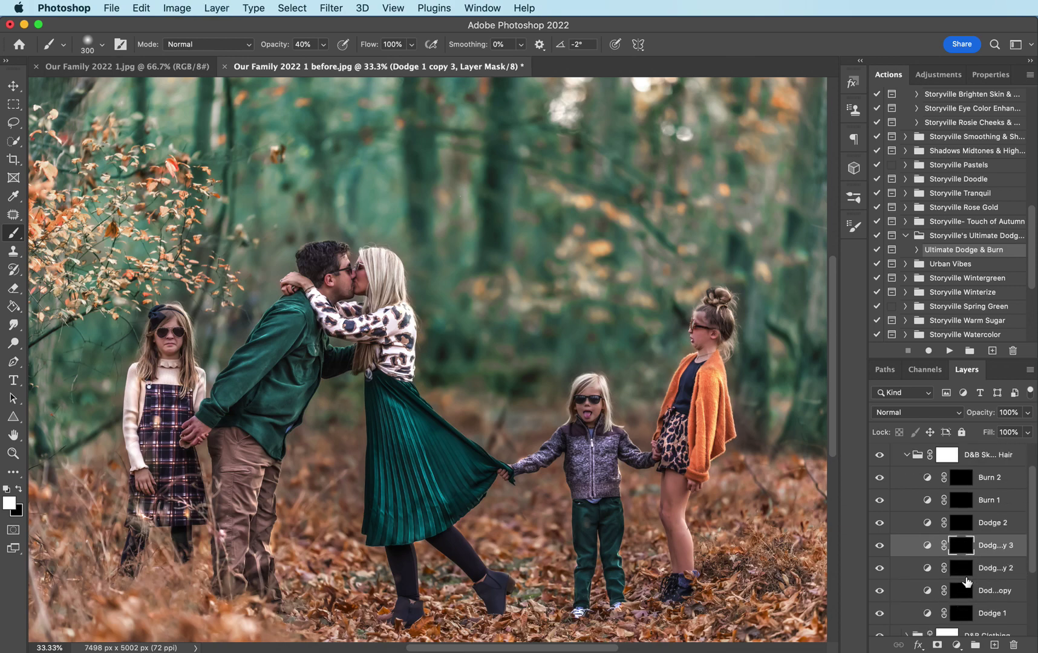
{"action": "key", "text": "super+z"}
{"action": "key", "text": "super+z"}
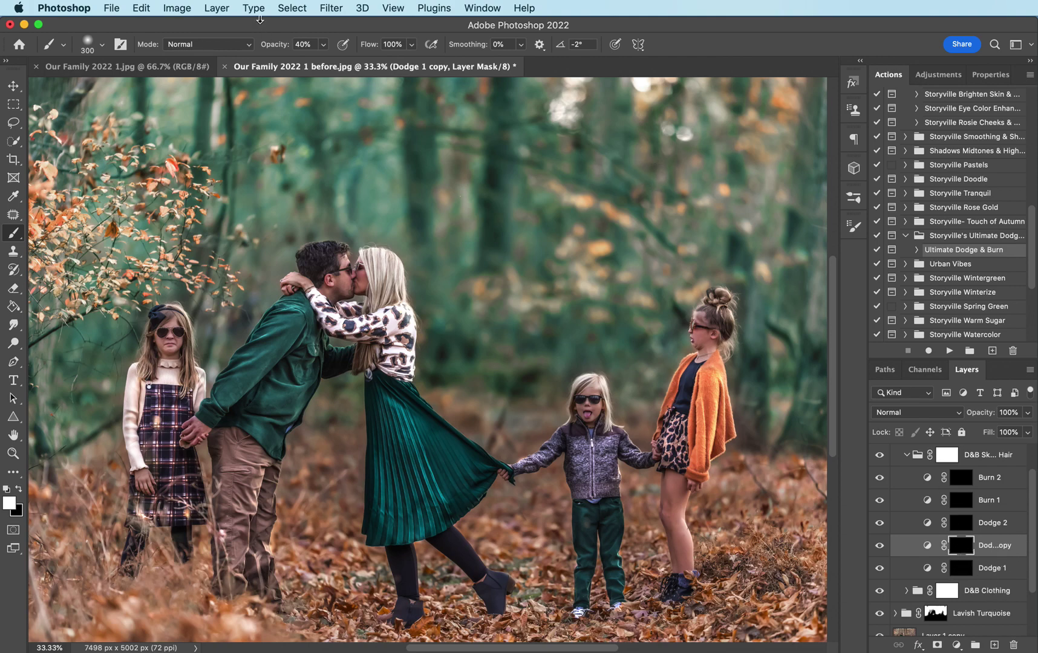
{"action": "left_click_drag", "start_coordinate": [275, 46], "coordinate": [309, 46]}
With a 125 brush, brighten the girl's face, neck and leg and the little girl's face.
{"action": "key", "text": "super+plus"}
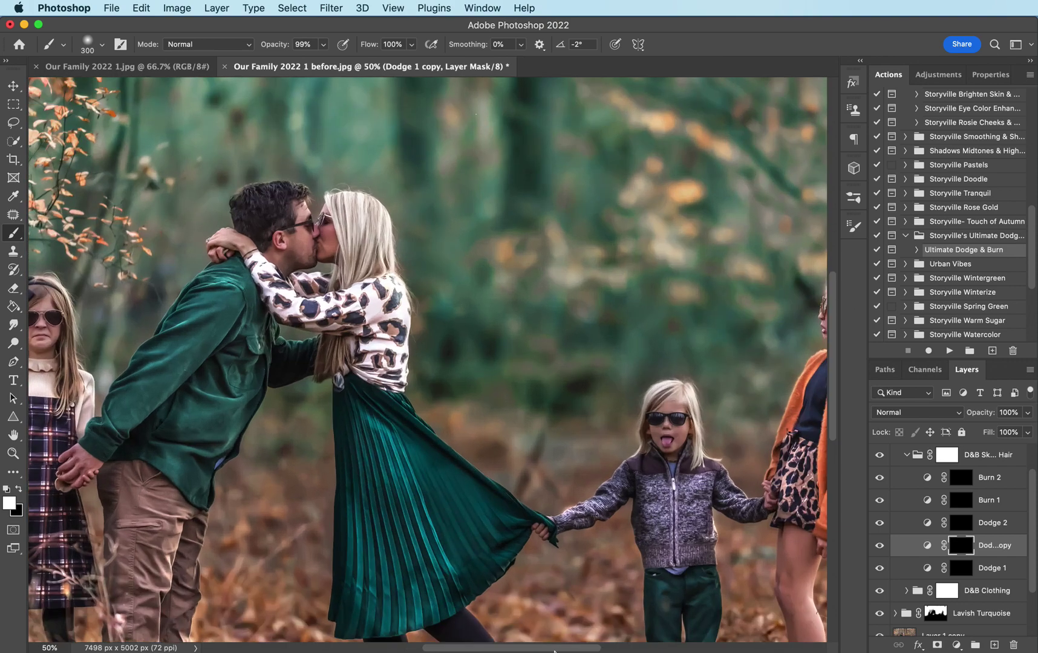
{"action": "left_click_drag", "start_coordinate": [565, 649], "coordinate": [623, 649]}
{"action": "key", "text": "bracketleft"}
{"action": "key", "text": "bracketleft"}
{"action": "key", "text": "bracketleft"}
{"action": "key", "text": "bracketleft"}
{"action": "key", "text": "bracketleft"}
{"action": "mouse_move", "coordinate": [592, 317]}
{"action": "left_mouse_down"}
{"action": "mouse_move", "coordinate": [594, 339]}
{"action": "mouse_move", "coordinate": [608, 334]}
{"action": "mouse_move", "coordinate": [597, 358]}
{"action": "left_mouse_up"}
{"action": "key", "text": "super+minus"}
{"action": "mouse_move", "coordinate": [517, 493]}
{"action": "left_mouse_down"}
{"action": "mouse_move", "coordinate": [511, 532]}
{"action": "mouse_move", "coordinate": [523, 570]}
{"action": "left_mouse_up"}
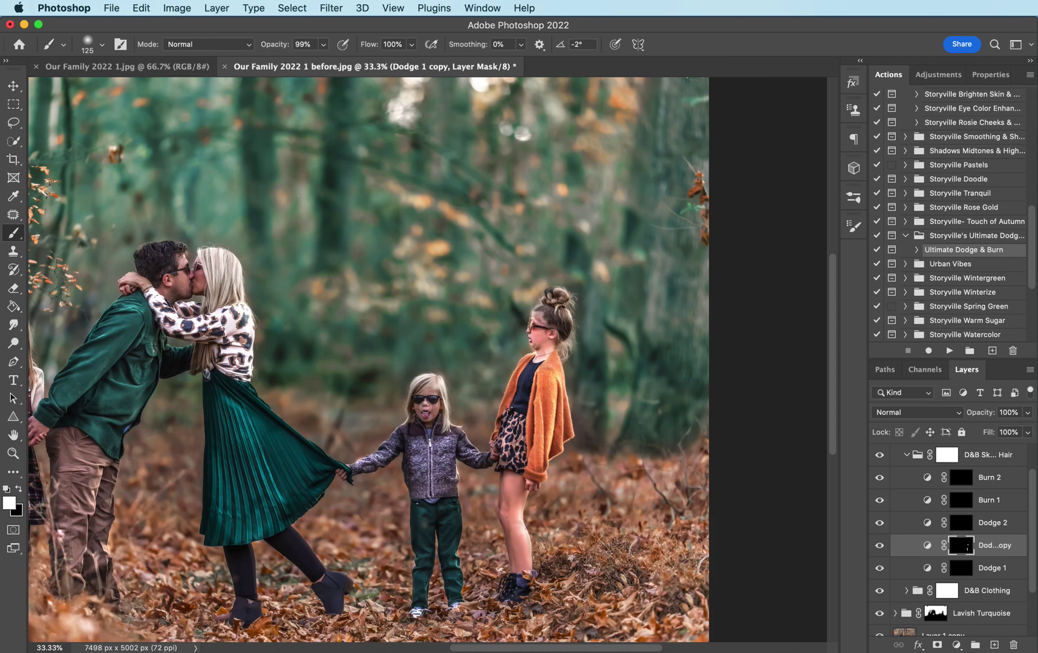
{"action": "left_click_drag", "start_coordinate": [424, 416], "coordinate": [422, 409]}
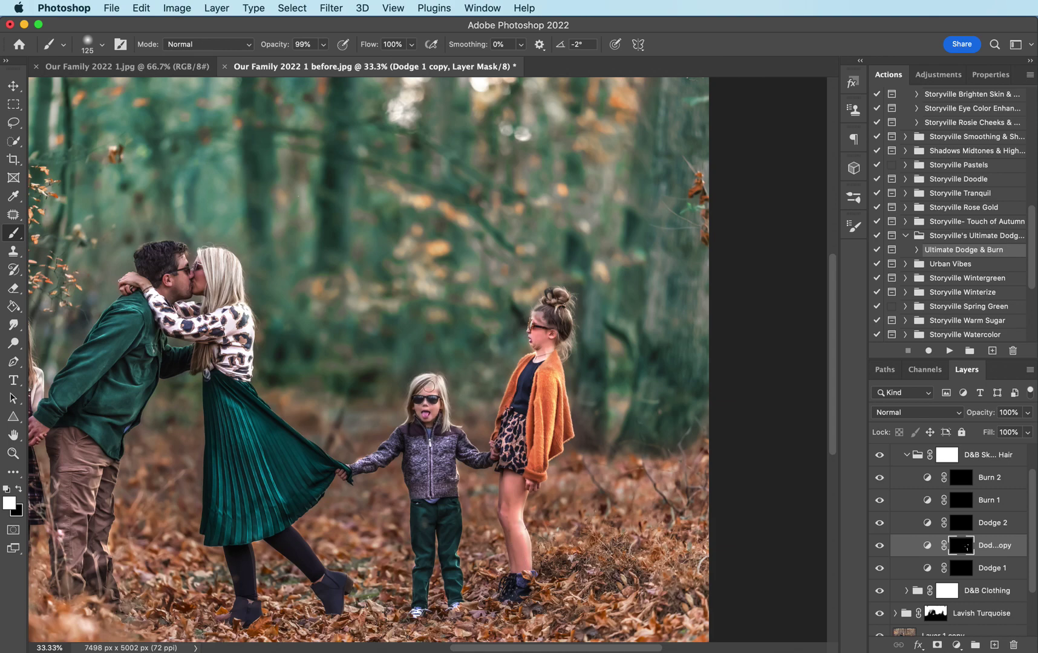
{"action": "left_click_drag", "start_coordinate": [444, 416], "coordinate": [416, 425]}
Brighten the kissing faces, the girl's face and hair, and the clasped hands.
{"action": "left_click_drag", "start_coordinate": [543, 647], "coordinate": [484, 647]}
{"action": "left_click_drag", "start_coordinate": [427, 275], "coordinate": [433, 283]}
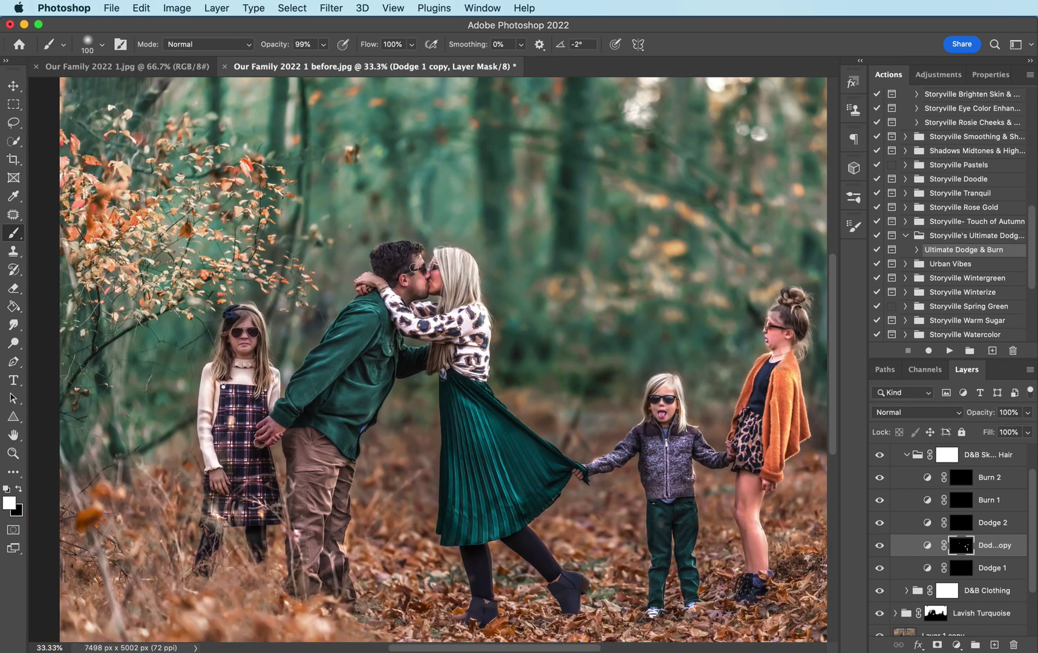
{"action": "mouse_move", "coordinate": [418, 266]}
{"action": "left_mouse_down"}
{"action": "mouse_move", "coordinate": [419, 284]}
{"action": "mouse_move", "coordinate": [401, 295]}
{"action": "mouse_move", "coordinate": [376, 283]}
{"action": "left_mouse_up"}
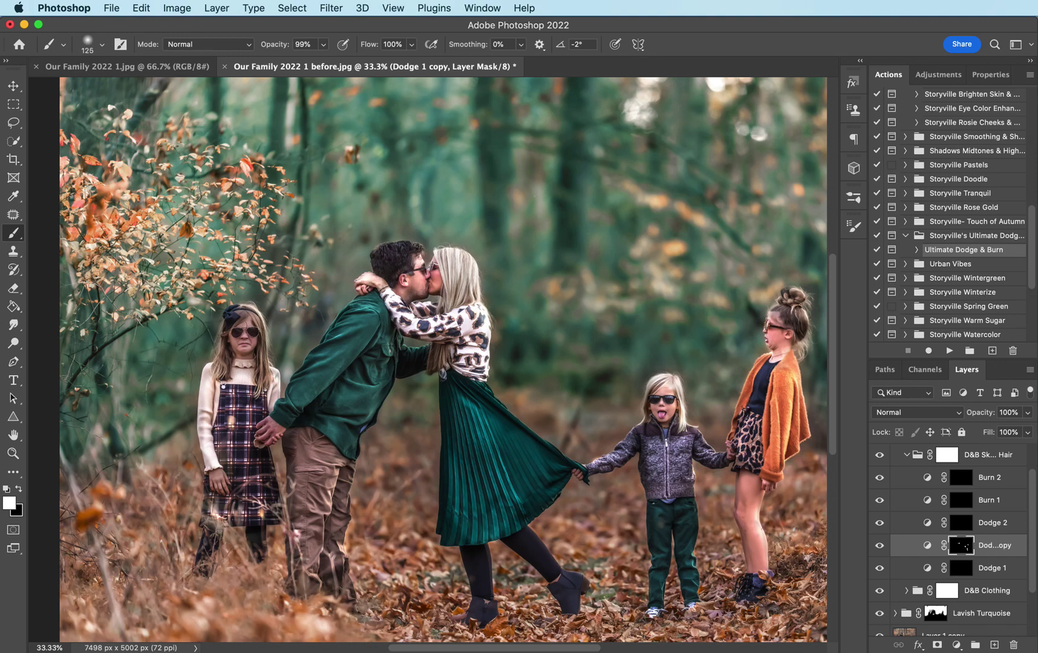
{"action": "key", "text": "bracketright"}
{"action": "key", "text": "bracketright"}
{"action": "left_click_drag", "start_coordinate": [237, 327], "coordinate": [251, 354]}
{"action": "left_click_drag", "start_coordinate": [274, 419], "coordinate": [268, 432]}
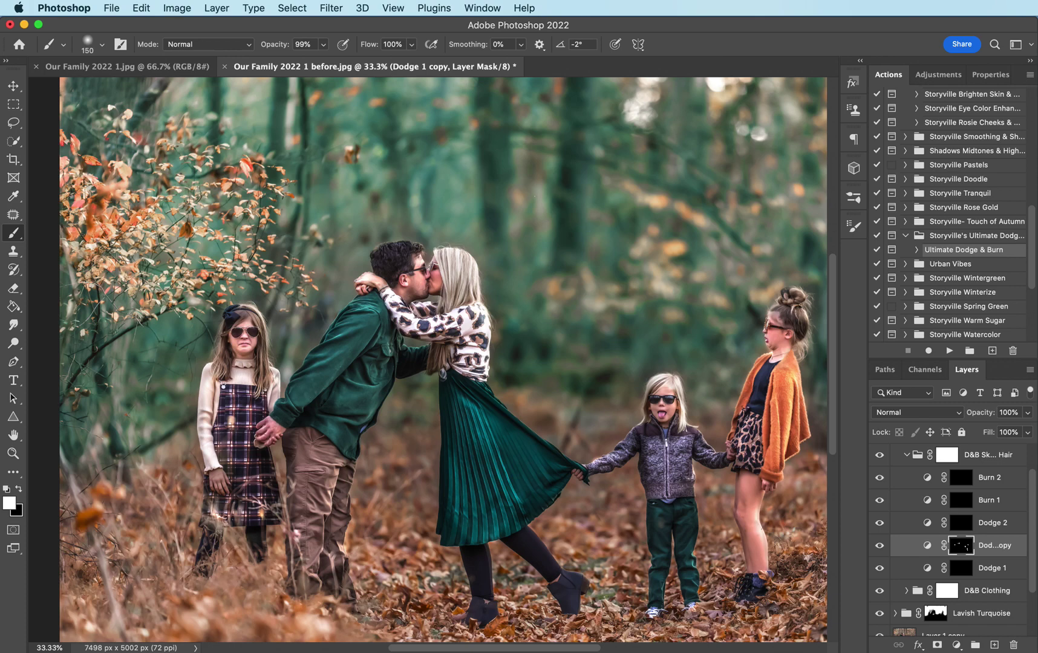
{"action": "left_click_drag", "start_coordinate": [219, 475], "coordinate": [223, 495]}
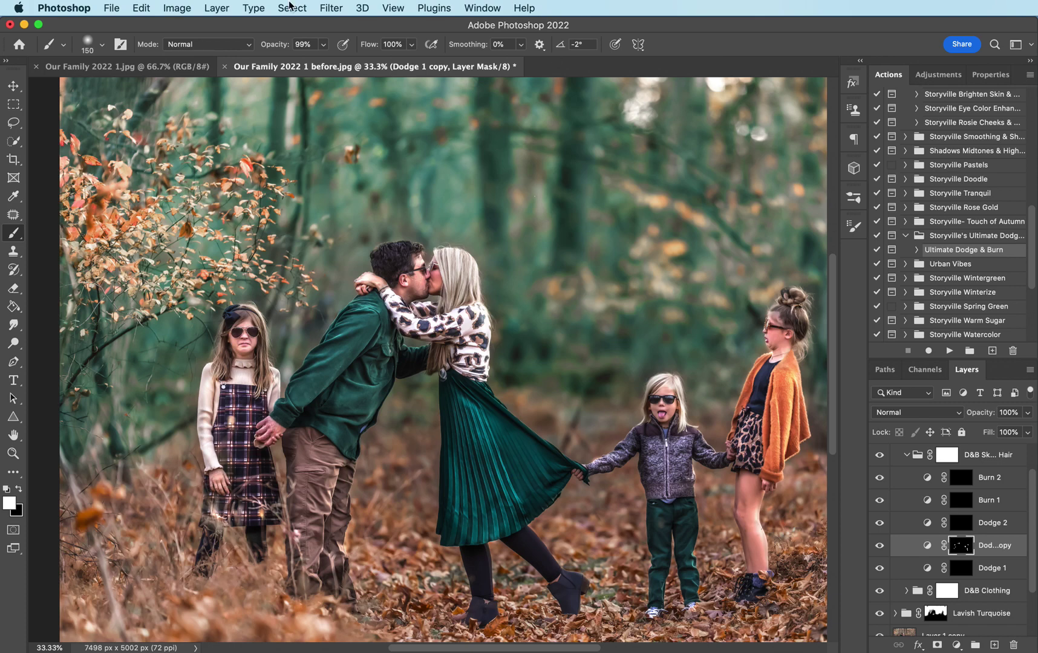
Paint black at about 35% opacity down the older girl's leg.
{"action": "left_click_drag", "start_coordinate": [284, 44], "coordinate": [242, 49]}
{"action": "left_click", "coordinate": [21, 490]}
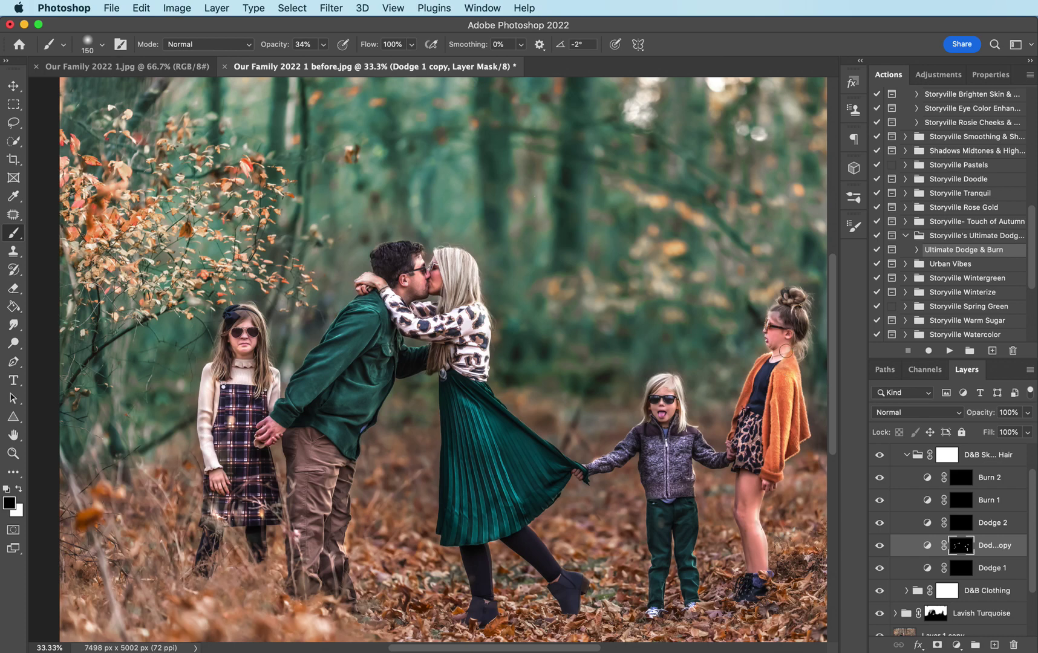
{"action": "left_click_drag", "start_coordinate": [749, 515], "coordinate": [759, 557]}
Zoom out to the whole photo and select the Extra Burn layer in the Environment group.
{"action": "key", "text": "super+minus"}
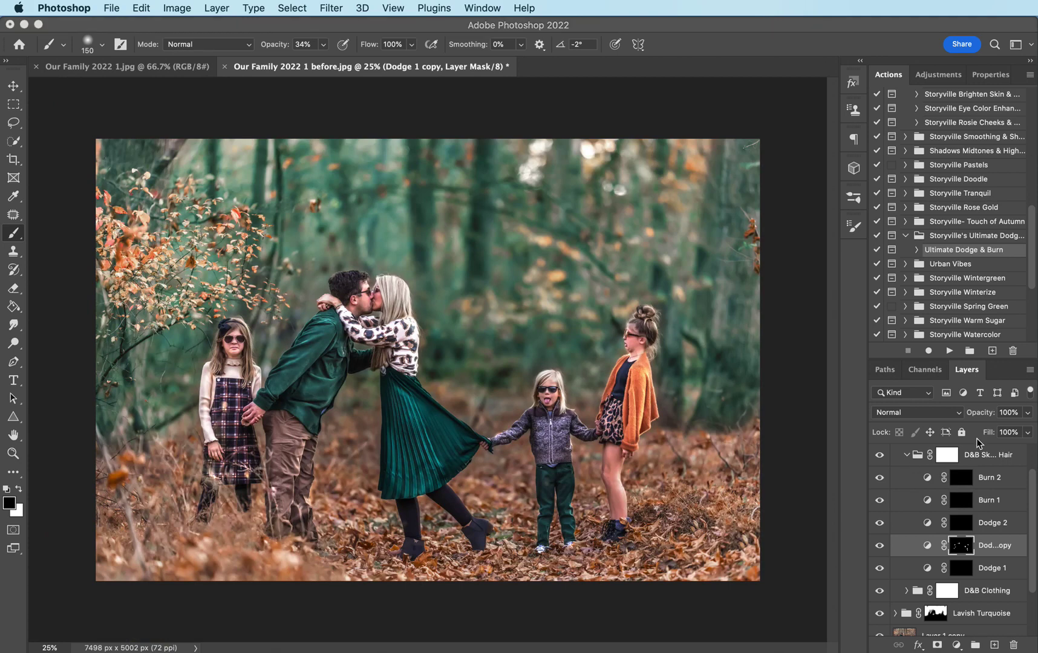
{"action": "left_click_drag", "start_coordinate": [1032, 494], "coordinate": [1032, 461]}
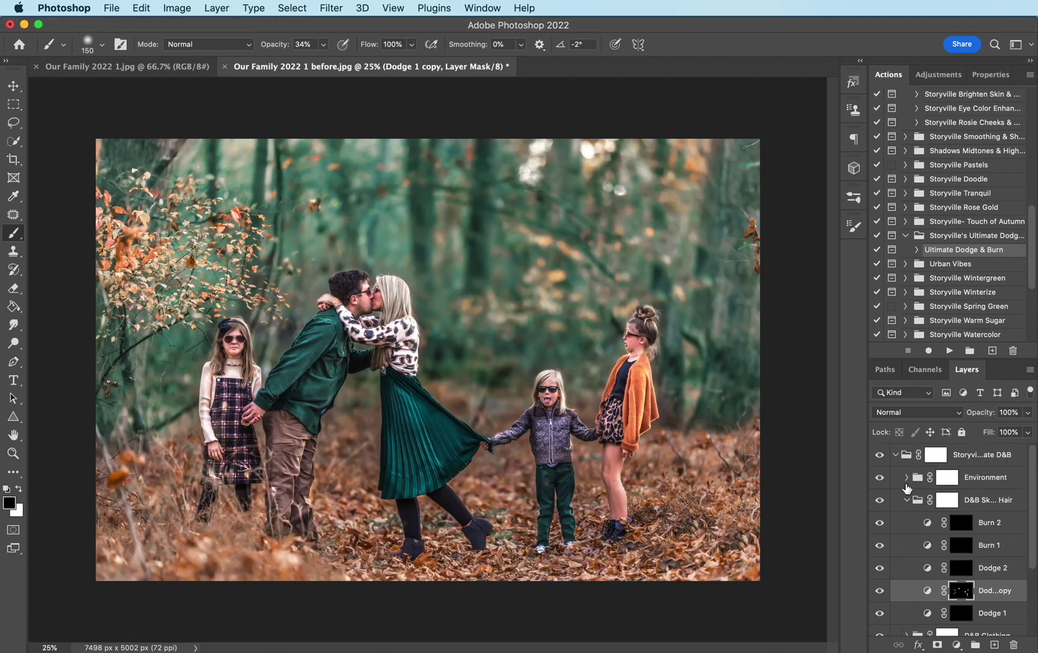
{"action": "left_click", "coordinate": [906, 477]}
{"action": "left_click", "coordinate": [996, 524]}
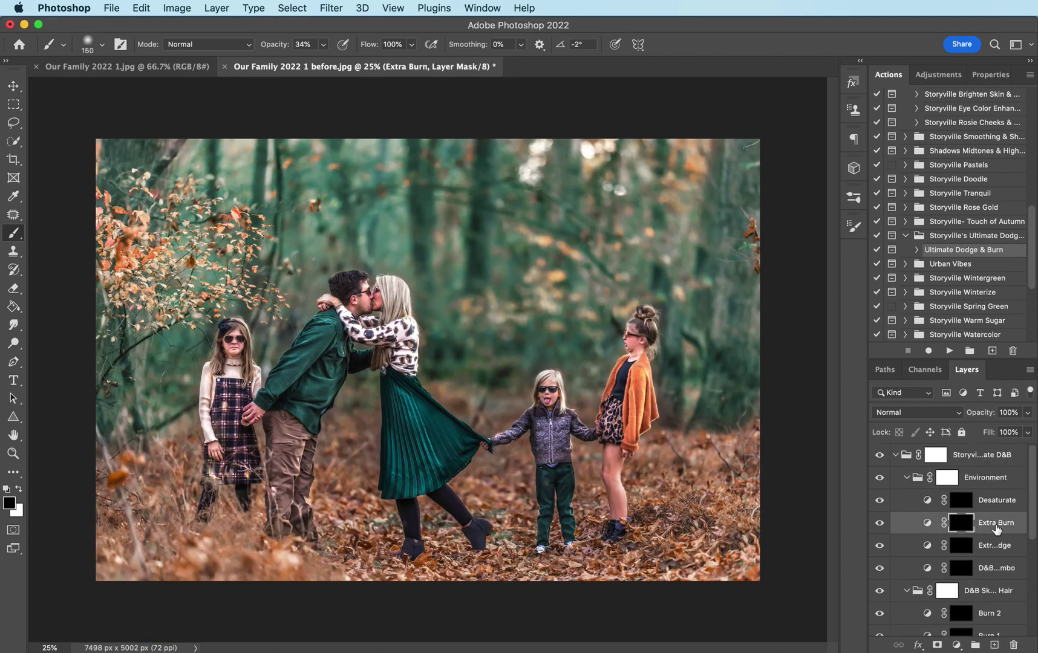
Paint white at 100% brush opacity, size 1000, over the upper-left background, then set Extra Burn to 81% opacity.
{"action": "left_click", "coordinate": [18, 489]}
{"action": "left_click_drag", "start_coordinate": [268, 47], "coordinate": [411, 49]}
{"action": "key", "text": "bracketright"}
{"action": "key", "text": "bracketright"}
{"action": "key", "text": "bracketright"}
{"action": "key", "text": "bracketright"}
{"action": "key", "text": "bracketright"}
{"action": "key", "text": "bracketright"}
{"action": "key", "text": "bracketright"}
{"action": "key", "text": "bracketright"}
{"action": "key", "text": "bracketright"}
{"action": "mouse_move", "coordinate": [130, 349]}
{"action": "left_mouse_down"}
{"action": "mouse_move", "coordinate": [212, 175]}
{"action": "mouse_move", "coordinate": [266, 284]}
{"action": "mouse_move", "coordinate": [320, 176]}
{"action": "mouse_move", "coordinate": [417, 186]}
{"action": "mouse_move", "coordinate": [459, 356]}
{"action": "mouse_move", "coordinate": [544, 290]}
{"action": "mouse_move", "coordinate": [581, 194]}
{"action": "mouse_move", "coordinate": [708, 200]}
{"action": "mouse_move", "coordinate": [707, 526]}
{"action": "mouse_move", "coordinate": [486, 602]}
{"action": "mouse_move", "coordinate": [429, 602]}
{"action": "mouse_move", "coordinate": [261, 579]}
{"action": "mouse_move", "coordinate": [158, 551]}
{"action": "mouse_move", "coordinate": [121, 399]}
{"action": "mouse_move", "coordinate": [176, 460]}
{"action": "left_mouse_up"}
{"action": "key", "text": "bracketleft"}
{"action": "key", "text": "bracketleft"}
{"action": "mouse_move", "coordinate": [985, 412]}
{"action": "left_mouse_down"}
{"action": "mouse_move", "coordinate": [871, 409]}
{"action": "mouse_move", "coordinate": [922, 411]}
{"action": "left_mouse_up"}
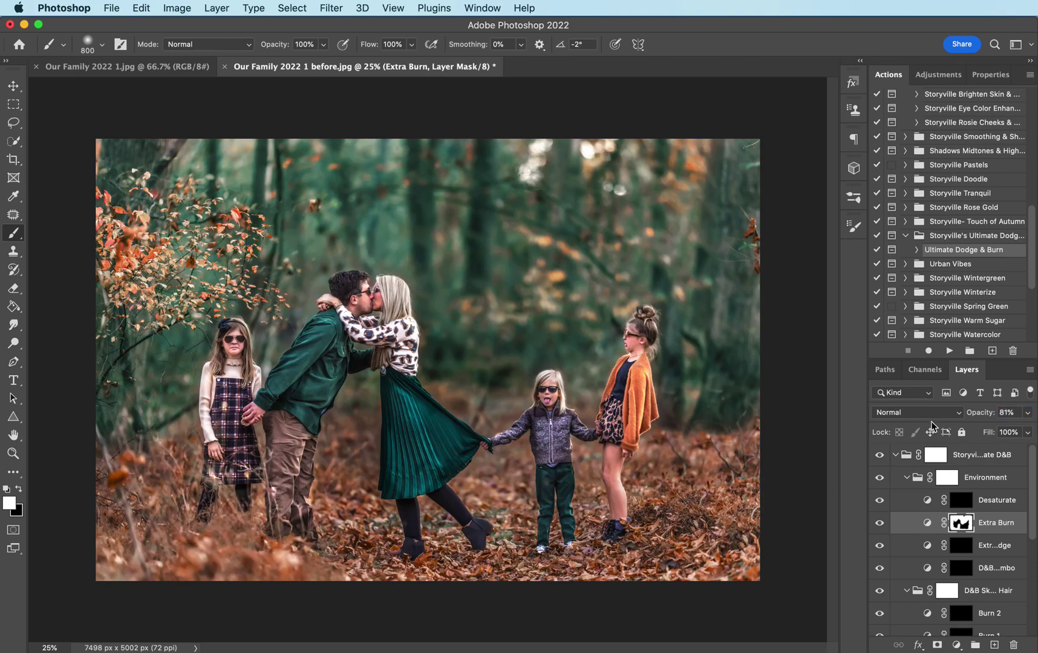
Collapse the dodge-and-burn group, compare it off and on, then flatten the image.
{"action": "left_click", "coordinate": [901, 458]}
{"action": "left_click", "coordinate": [896, 457]}
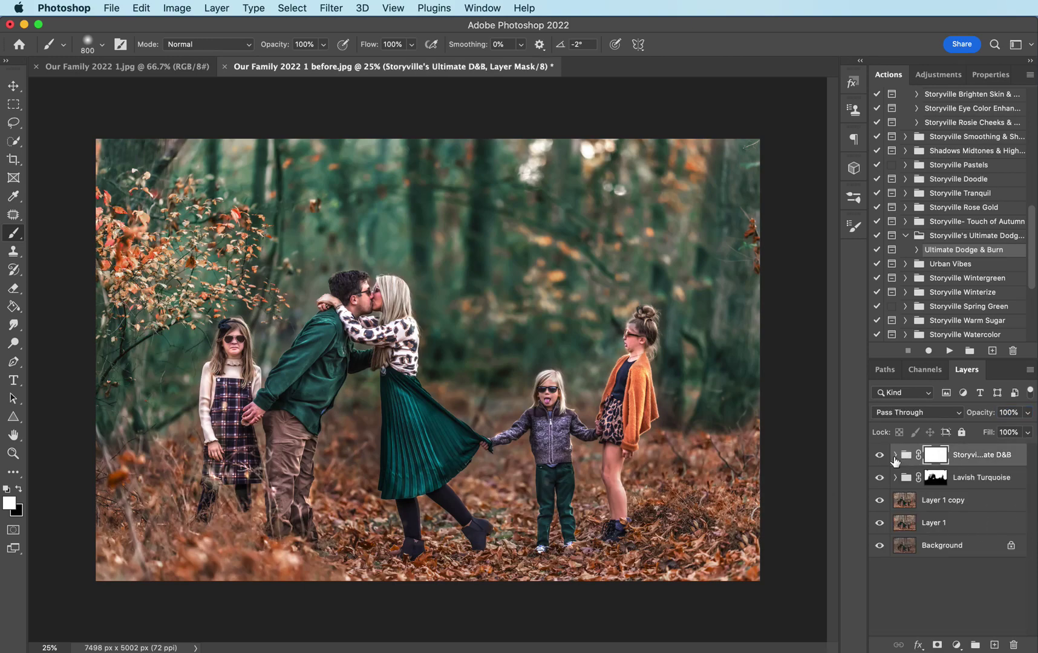
{"action": "left_click", "coordinate": [880, 457]}
{"action": "left_click", "coordinate": [880, 456]}
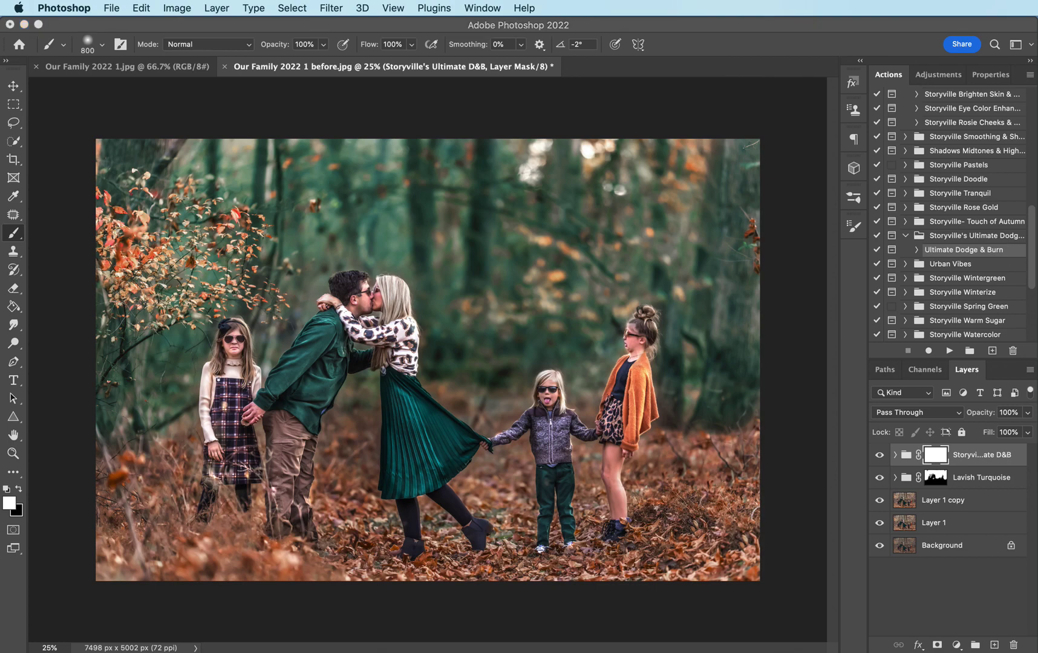
{"action": "left_click", "coordinate": [216, 8]}
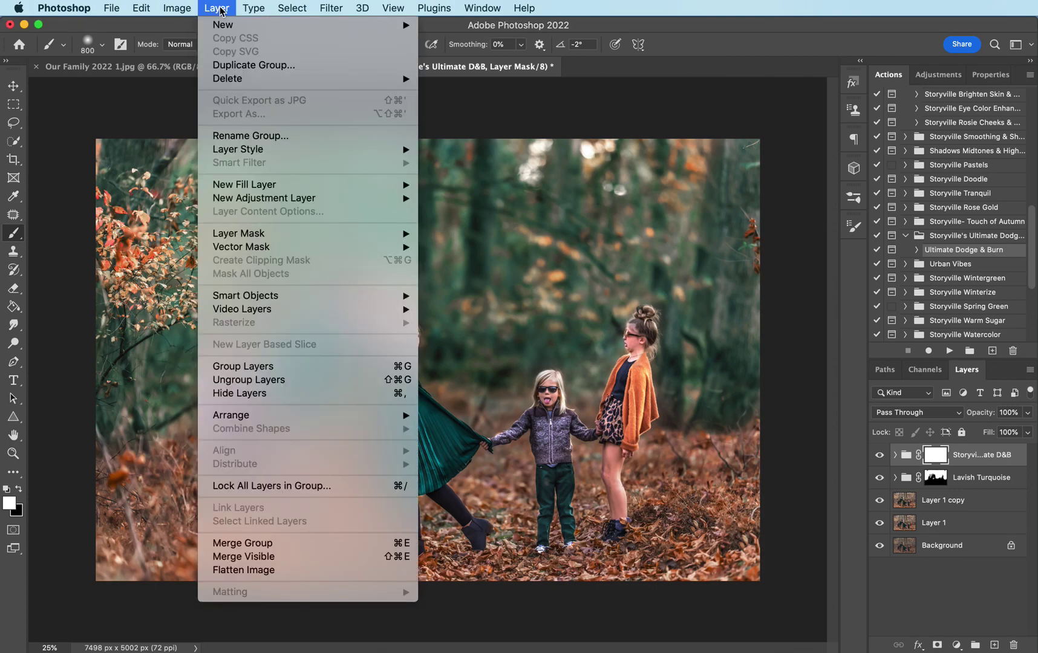
{"action": "left_click", "coordinate": [243, 570]}
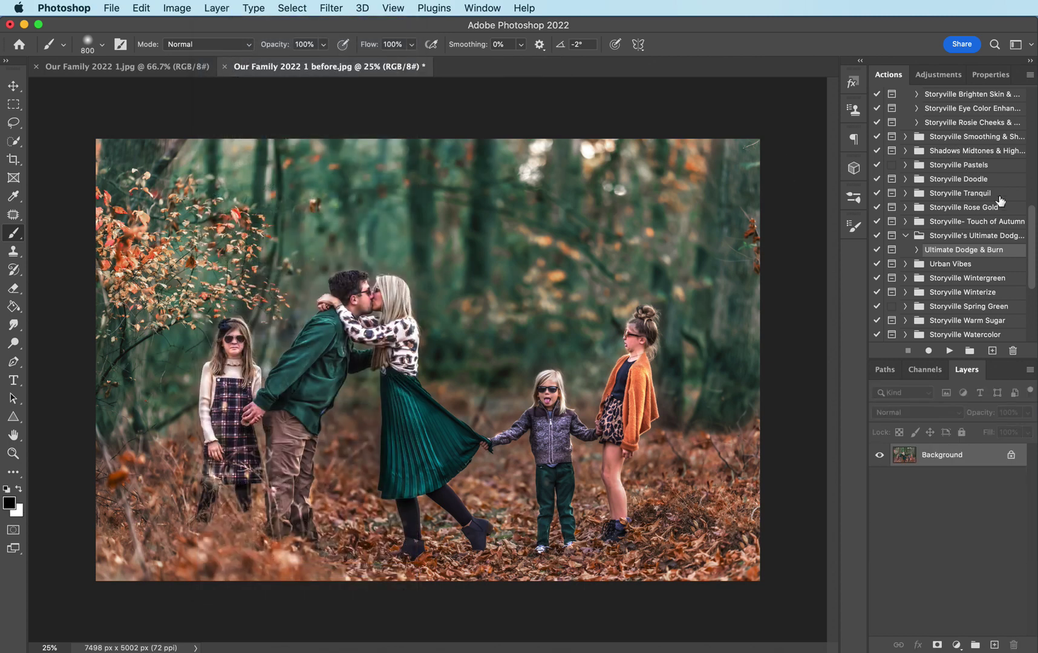
Play the Storyville Painterly action and set the Painterly Base layer to 71% opacity.
{"action": "scroll", "coordinate": [1031, 266], "scroll_direction": "down", "scroll_amount": 5}
{"action": "scroll", "coordinate": [1028, 248], "scroll_direction": "up", "scroll_amount": 7}
{"action": "scroll", "coordinate": [1027, 236], "scroll_direction": "up", "scroll_amount": 5}
{"action": "left_click", "coordinate": [938, 178]}
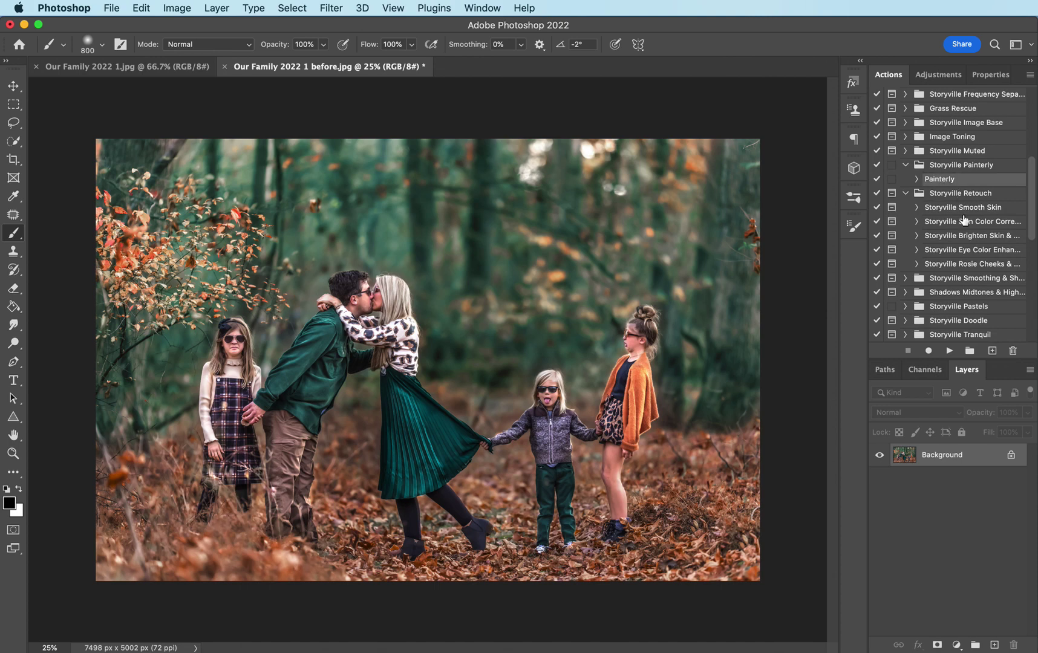
{"action": "left_click", "coordinate": [948, 351]}
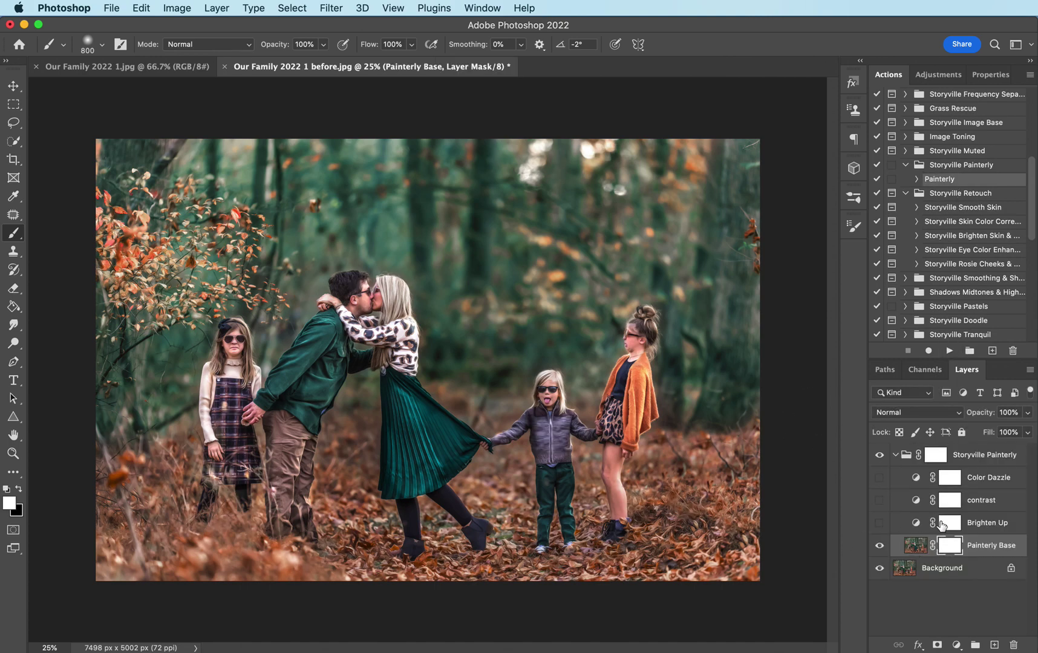
{"action": "left_click_drag", "start_coordinate": [988, 417], "coordinate": [967, 413]}
Zoom in and paint black with a small brush to keep the girl's neck sharp.
{"action": "key", "text": "super+equal"}
{"action": "key", "text": "super+equal"}
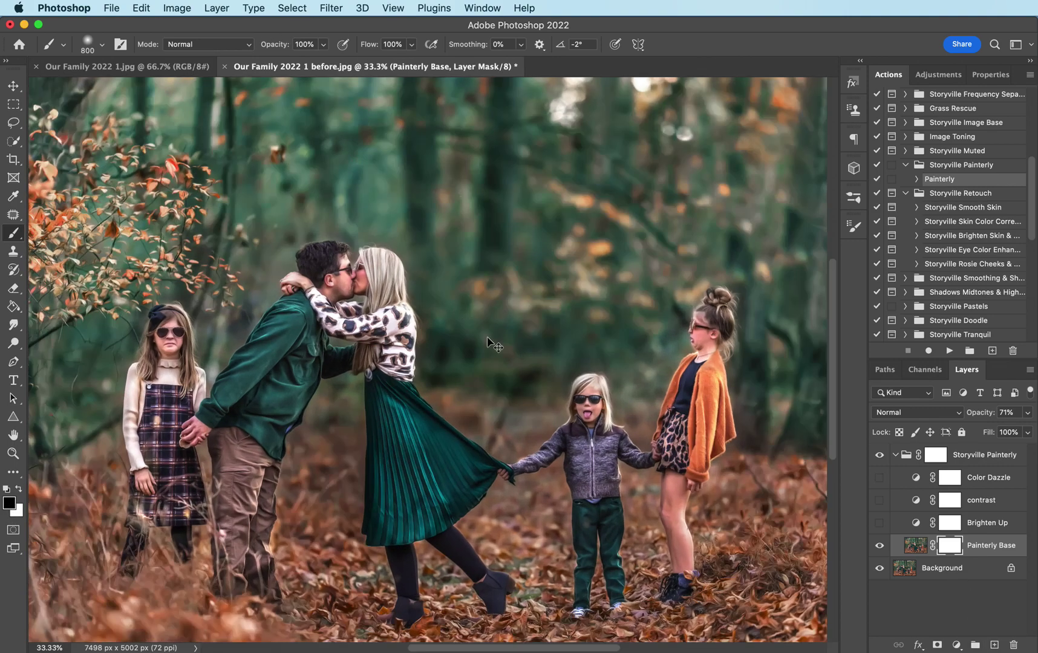
{"action": "key", "text": "bracketleft"}
{"action": "key", "text": "bracketleft"}
{"action": "scroll", "coordinate": [604, 324], "scroll_direction": "right", "scroll_amount": 10}
{"action": "key", "text": "bracketleft"}
{"action": "key", "text": "bracketleft"}
{"action": "key", "text": "bracketleft"}
{"action": "key", "text": "bracketleft"}
{"action": "key", "text": "bracketleft"}
{"action": "key", "text": "bracketleft"}
{"action": "left_click_drag", "start_coordinate": [656, 324], "coordinate": [644, 349]}
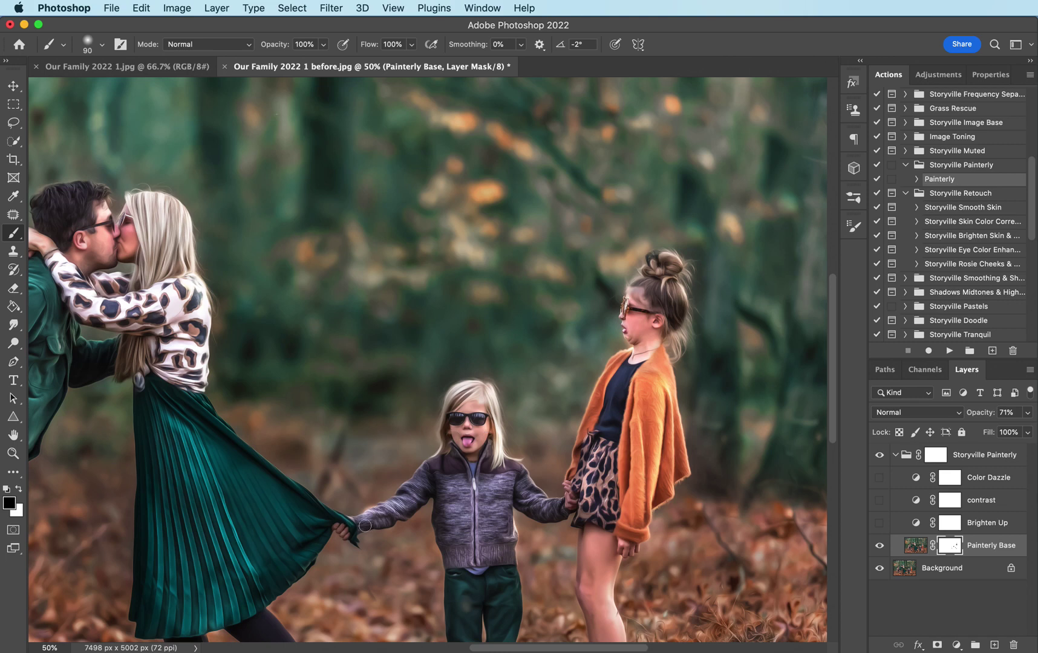
Mask the painterly effect off the girl's sleeve, jacket and lower clothing, then zoom out.
{"action": "key", "text": "bracketright"}
{"action": "key", "text": "bracketright"}
{"action": "key", "text": "bracketright"}
{"action": "key", "text": "bracketright"}
{"action": "key", "text": "bracketright"}
{"action": "mouse_move", "coordinate": [365, 520]}
{"action": "left_mouse_down"}
{"action": "mouse_move", "coordinate": [399, 513]}
{"action": "mouse_move", "coordinate": [431, 465]}
{"action": "mouse_move", "coordinate": [473, 507]}
{"action": "mouse_move", "coordinate": [451, 546]}
{"action": "mouse_move", "coordinate": [498, 546]}
{"action": "mouse_move", "coordinate": [507, 507]}
{"action": "mouse_move", "coordinate": [482, 512]}
{"action": "mouse_move", "coordinate": [515, 485]}
{"action": "mouse_move", "coordinate": [532, 505]}
{"action": "left_mouse_up"}
{"action": "key", "text": "bracketleft"}
{"action": "key", "text": "super+minus"}
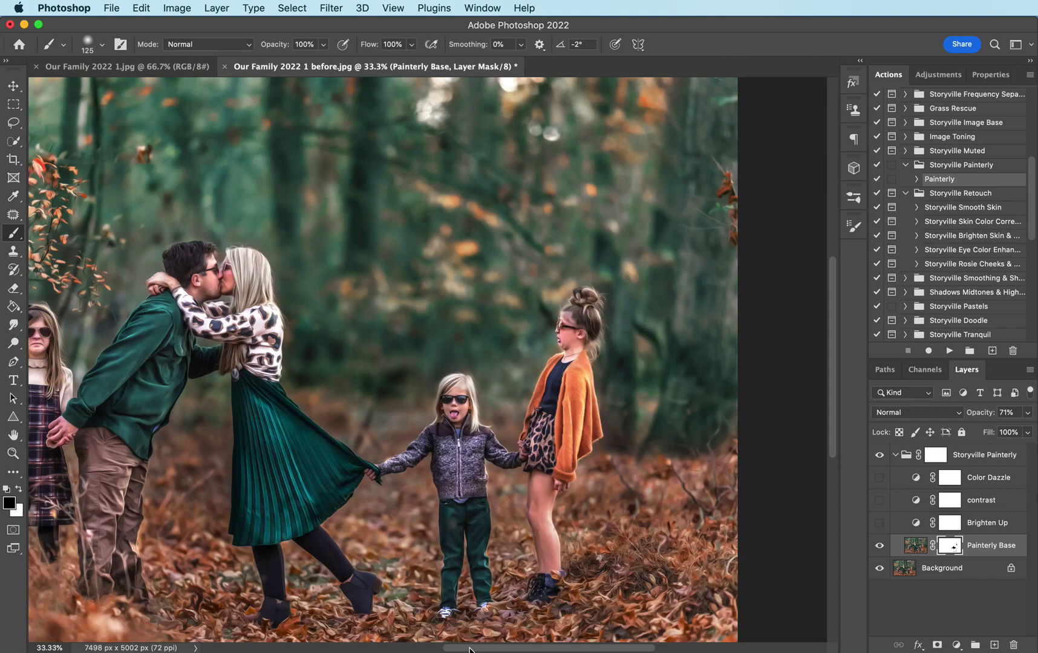
{"action": "left_click_drag", "start_coordinate": [471, 648], "coordinate": [404, 649]}
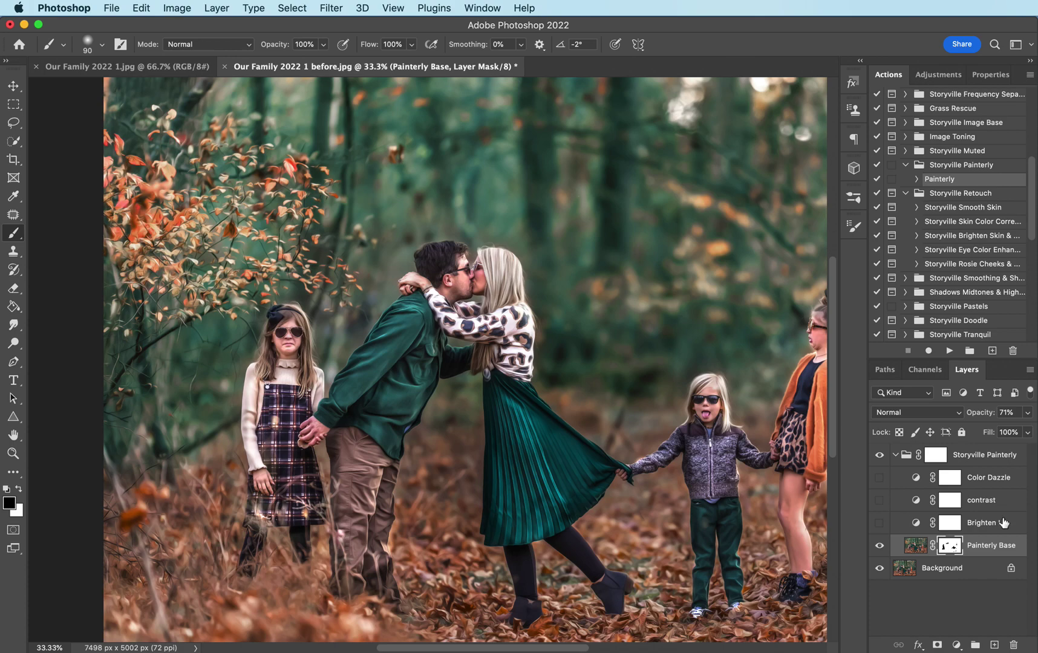
{"action": "key", "text": "super+minus"}
Turn on the Color Dazzle layer and set its opacity to 25%.
{"action": "left_click", "coordinate": [915, 545]}
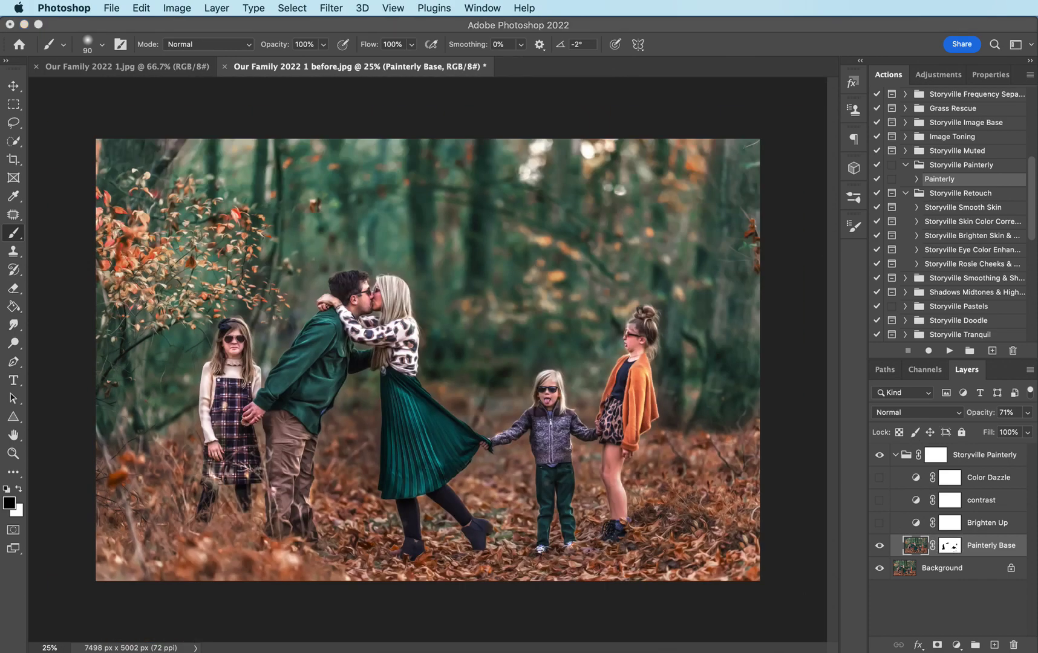
{"action": "left_click", "coordinate": [879, 478]}
{"action": "left_click", "coordinate": [914, 478]}
{"action": "left_click_drag", "start_coordinate": [974, 414], "coordinate": [864, 410]}
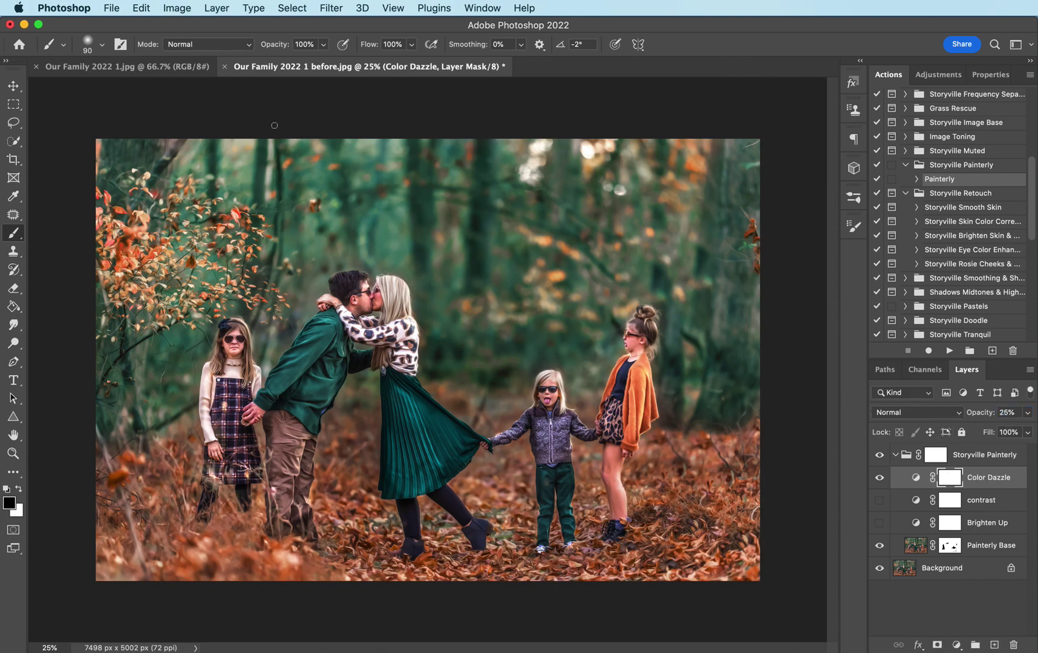
Set the brush to 22% opacity and size 500, then collapse and compare the Storyville Painterly group.
{"action": "left_click_drag", "start_coordinate": [278, 52], "coordinate": [248, 57]}
{"action": "key", "text": "bracketright"}
{"action": "key", "text": "bracketright"}
{"action": "key", "text": "bracketright"}
{"action": "left_click", "coordinate": [896, 454]}
{"action": "left_click", "coordinate": [880, 456]}
{"action": "left_click", "coordinate": [880, 456]}
{"action": "left_click", "coordinate": [879, 458]}
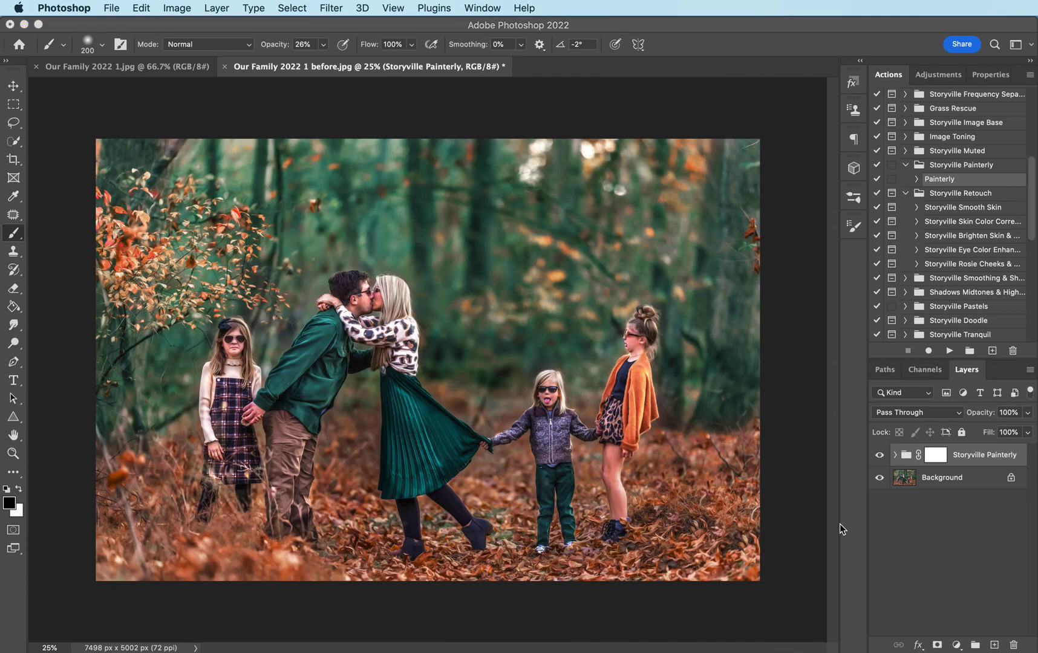
Turn on the Brighten Up layer at 15% opacity and keep the Painterly group visible.
{"action": "left_click", "coordinate": [894, 455]}
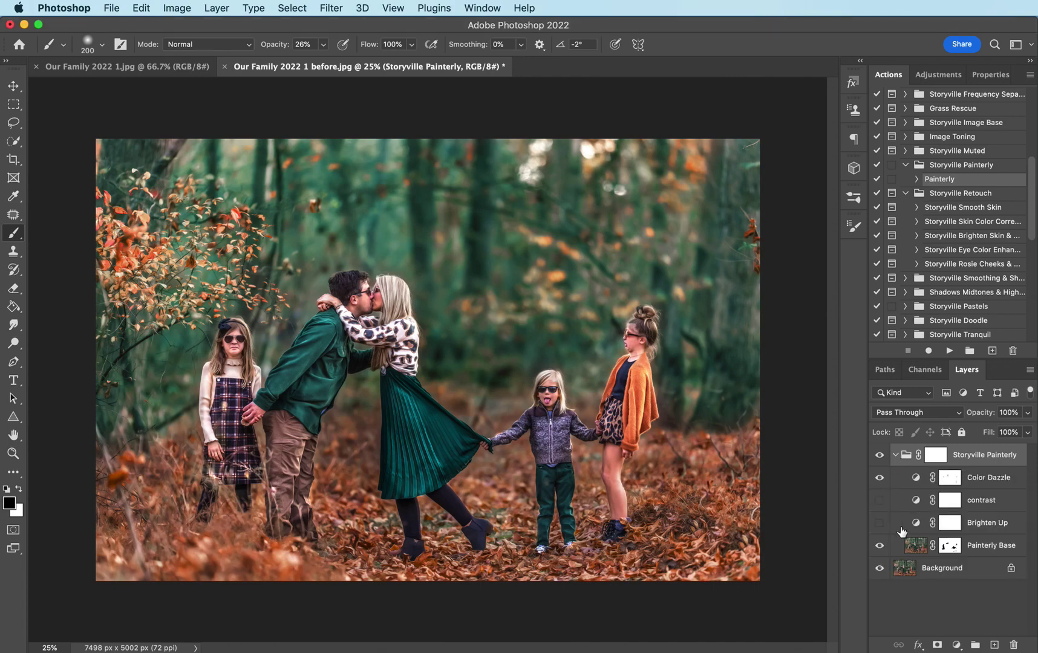
{"action": "left_click", "coordinate": [880, 522]}
{"action": "left_click", "coordinate": [915, 523]}
{"action": "mouse_move", "coordinate": [986, 413]}
{"action": "left_mouse_down"}
{"action": "mouse_move", "coordinate": [886, 411]}
{"action": "mouse_move", "coordinate": [896, 411]}
{"action": "left_mouse_up"}
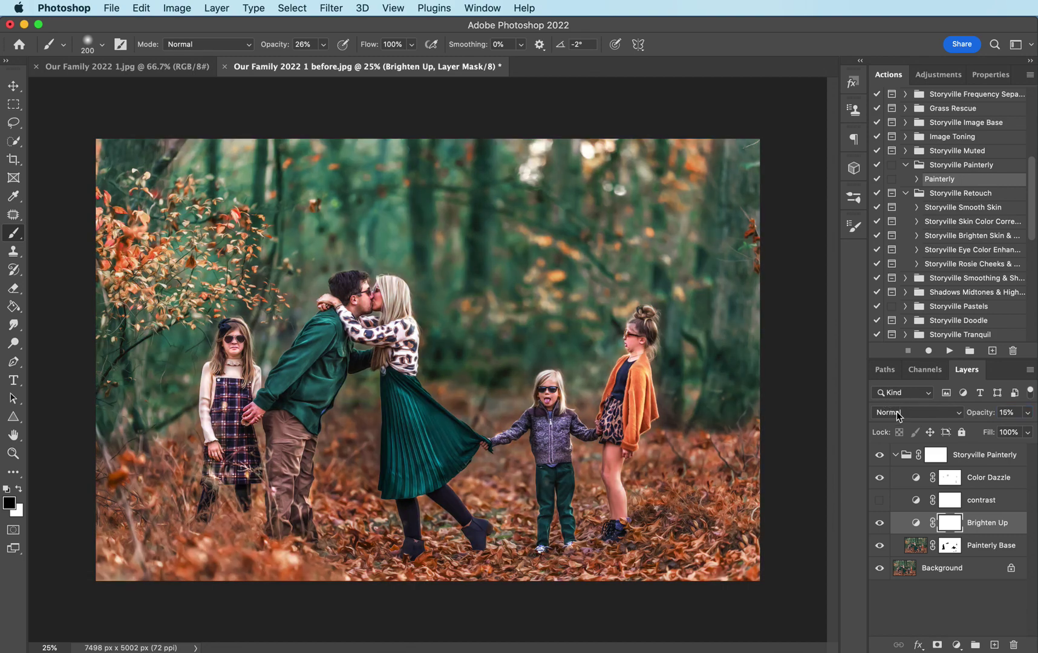
{"action": "left_click", "coordinate": [895, 455]}
{"action": "left_click", "coordinate": [879, 455]}
Flatten the image, discarding hidden layers, and duplicate it as Layer 1.
{"action": "left_click", "coordinate": [217, 8]}
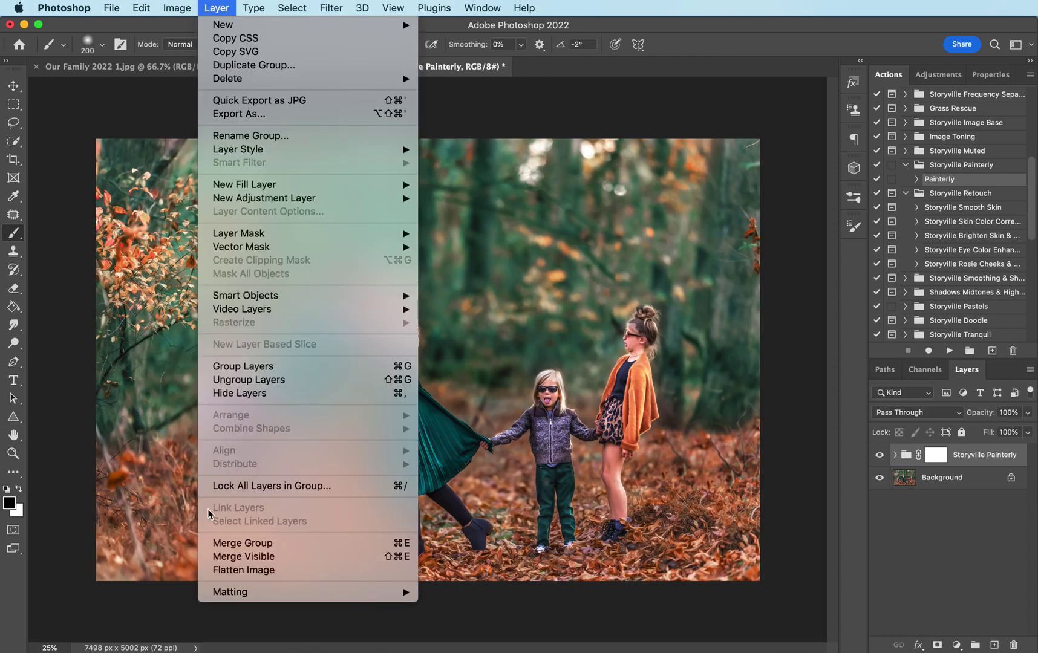
{"action": "left_click", "coordinate": [243, 569]}
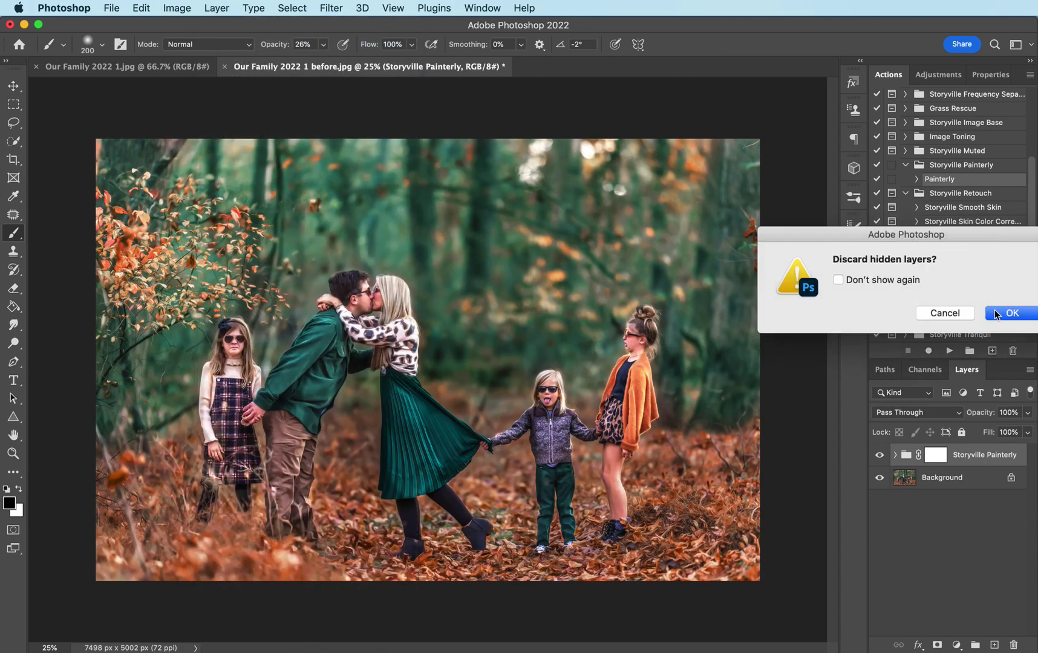
{"action": "left_click", "coordinate": [994, 315]}
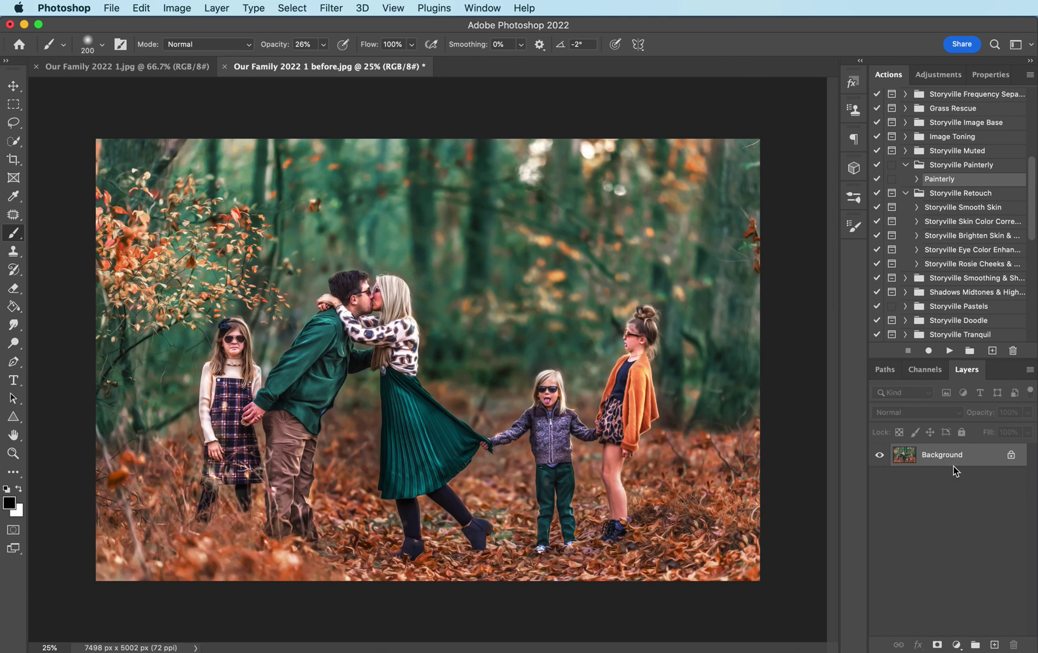
{"action": "key", "text": "super+j"}
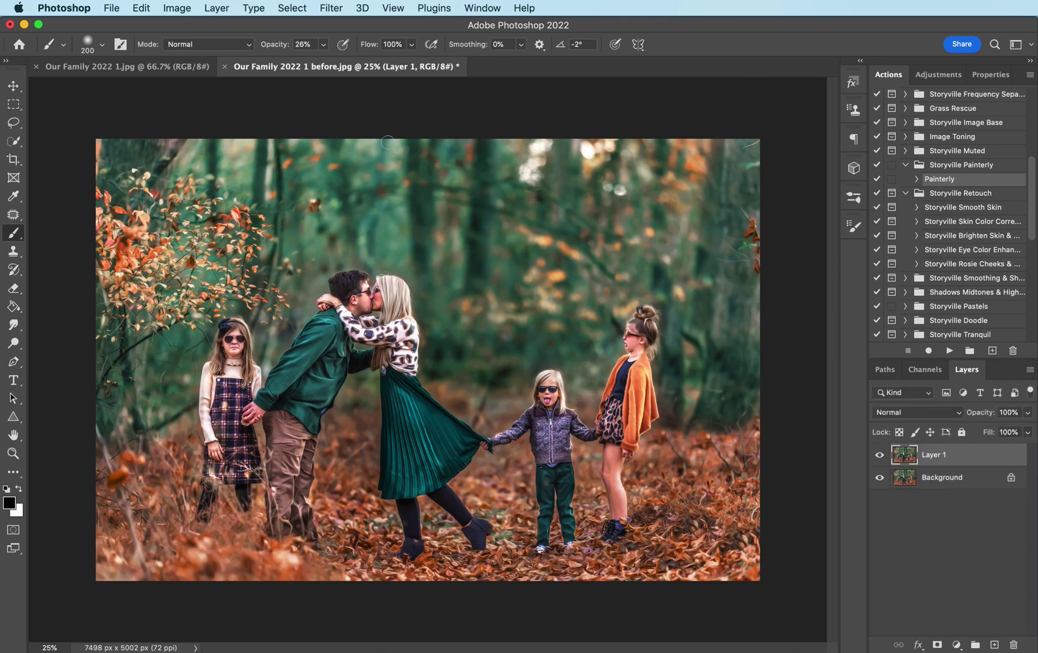
Apply a Camera Raw Filter Clarity of +16 to Layer 1 and compare before and after.
{"action": "left_click", "coordinate": [340, 7]}
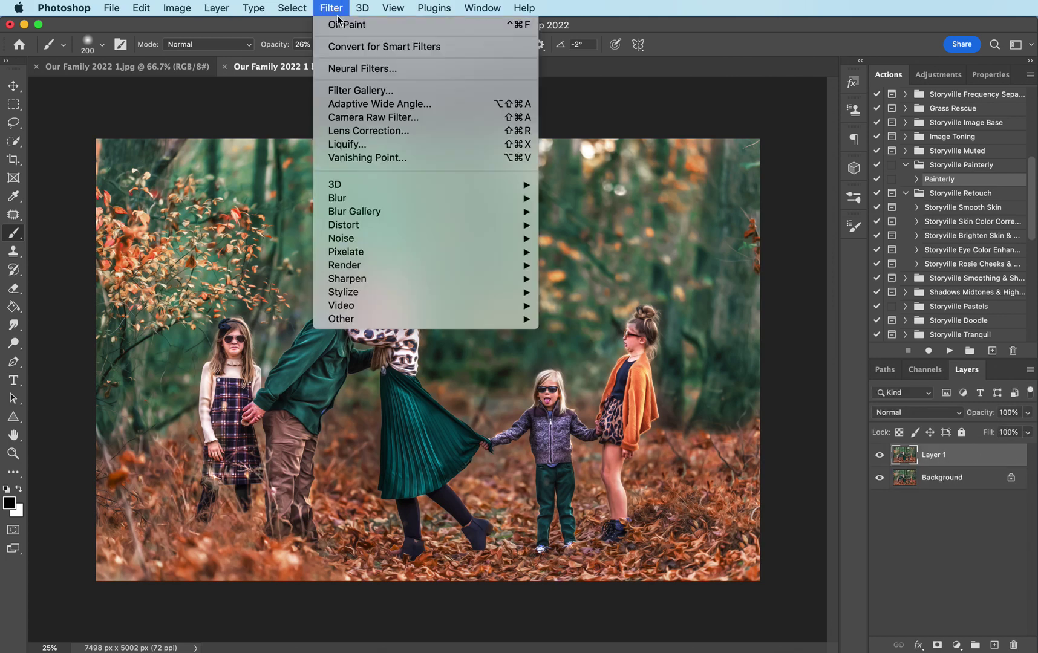
{"action": "left_click", "coordinate": [361, 119]}
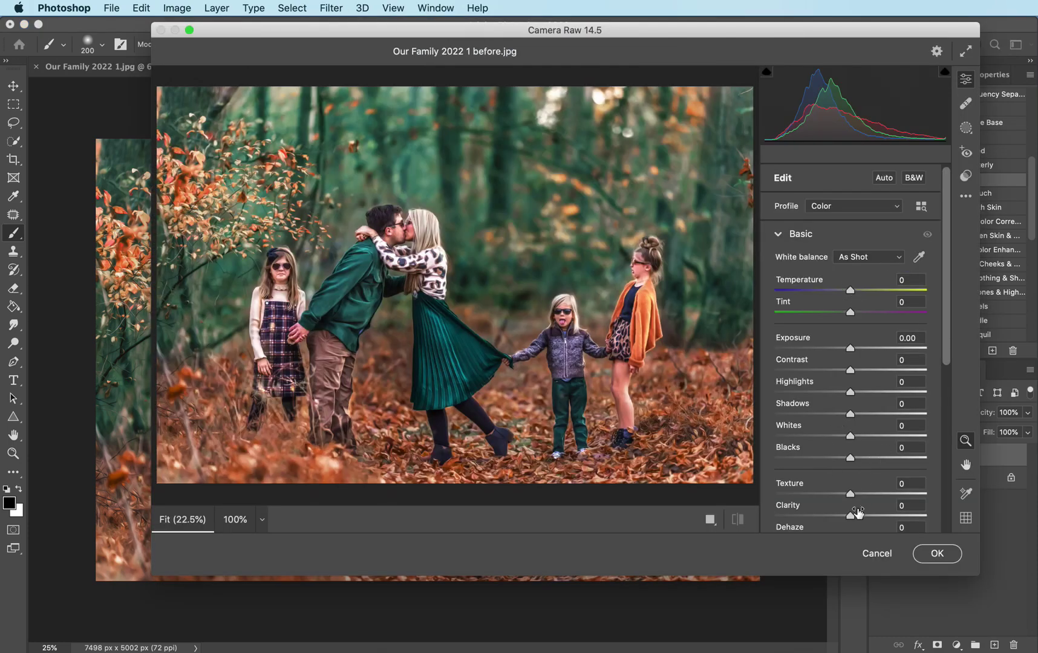
{"action": "left_click_drag", "start_coordinate": [850, 515], "coordinate": [863, 518]}
{"action": "left_click", "coordinate": [937, 553]}
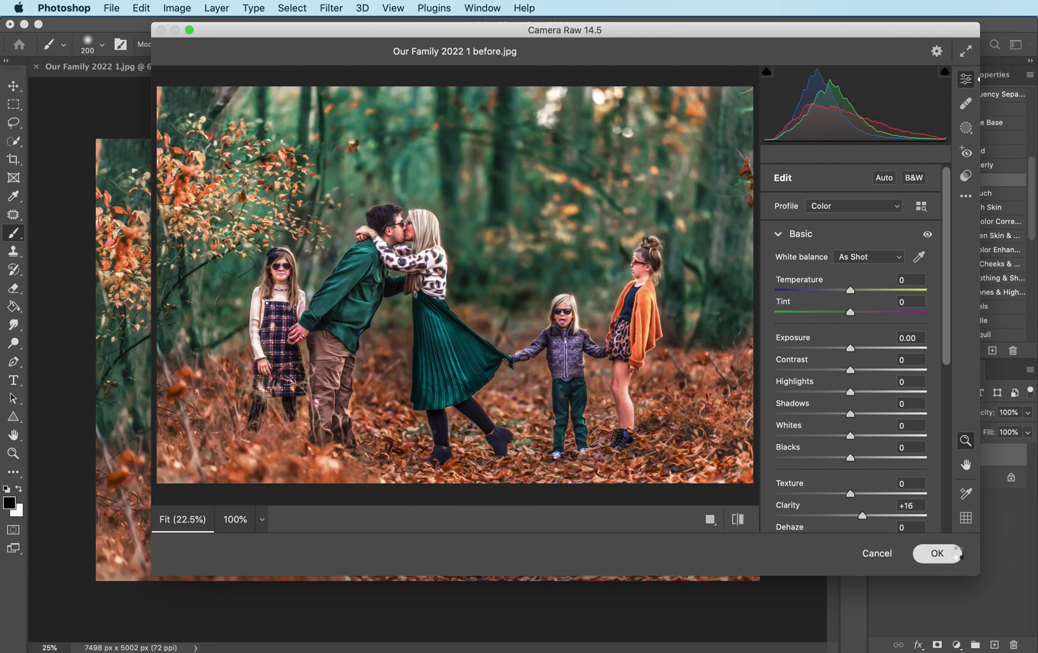
{"action": "left_click", "coordinate": [887, 457]}
{"action": "left_click", "coordinate": [884, 457]}
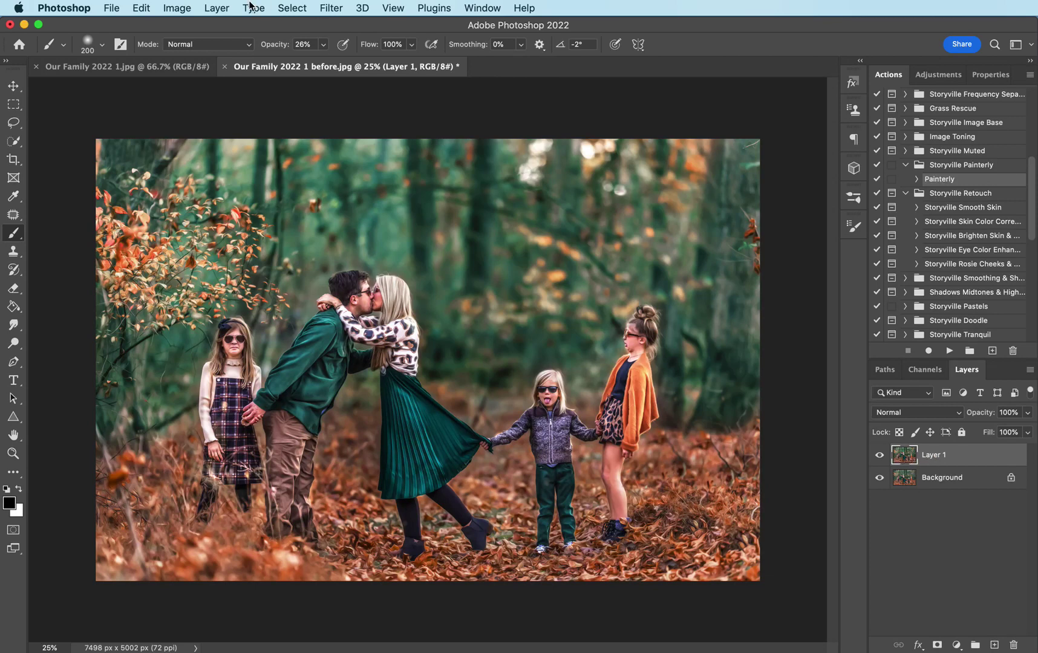
{"action": "left_click", "coordinate": [220, 6]}
Flatten, duplicate the background, and copy the lassoed left-side foliage and tree to Layer 2.
{"action": "left_click", "coordinate": [247, 570]}
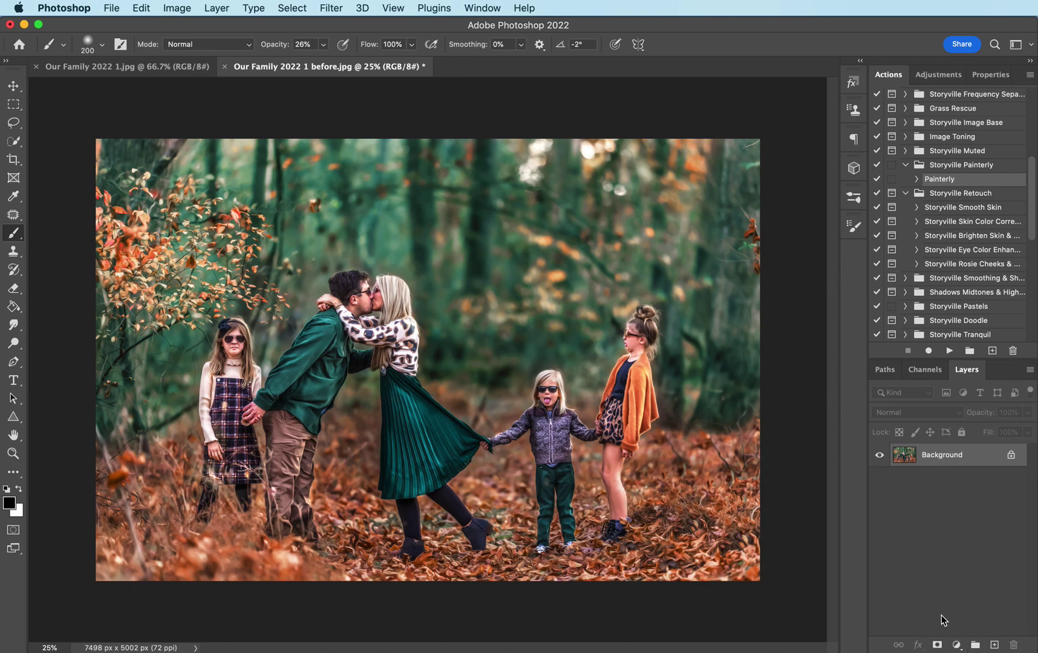
{"action": "key", "text": "super+j"}
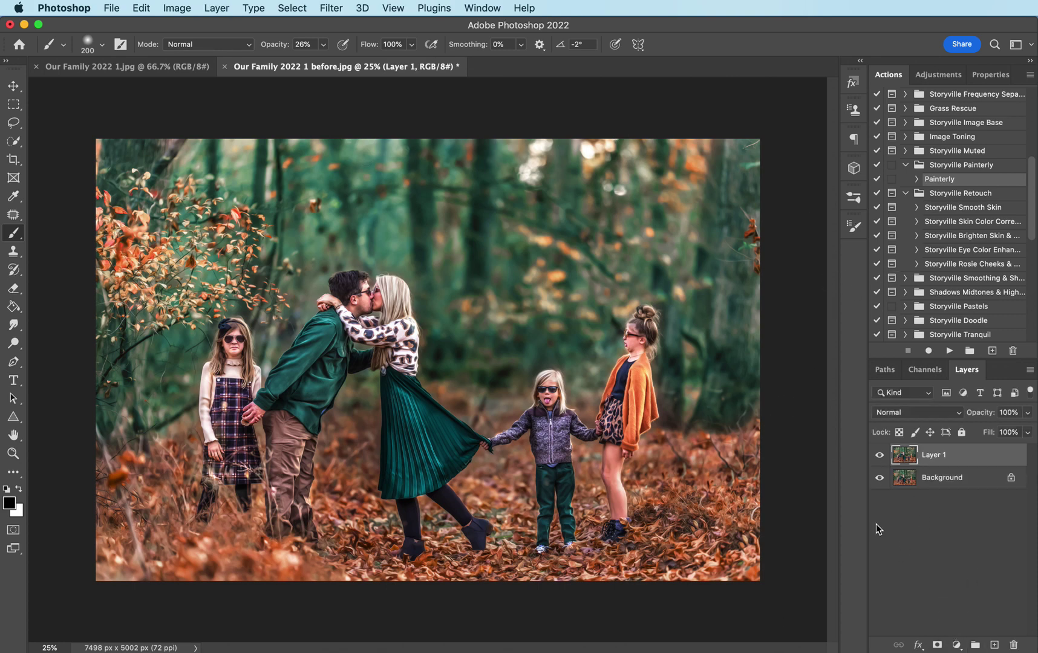
{"action": "left_click", "coordinate": [14, 124]}
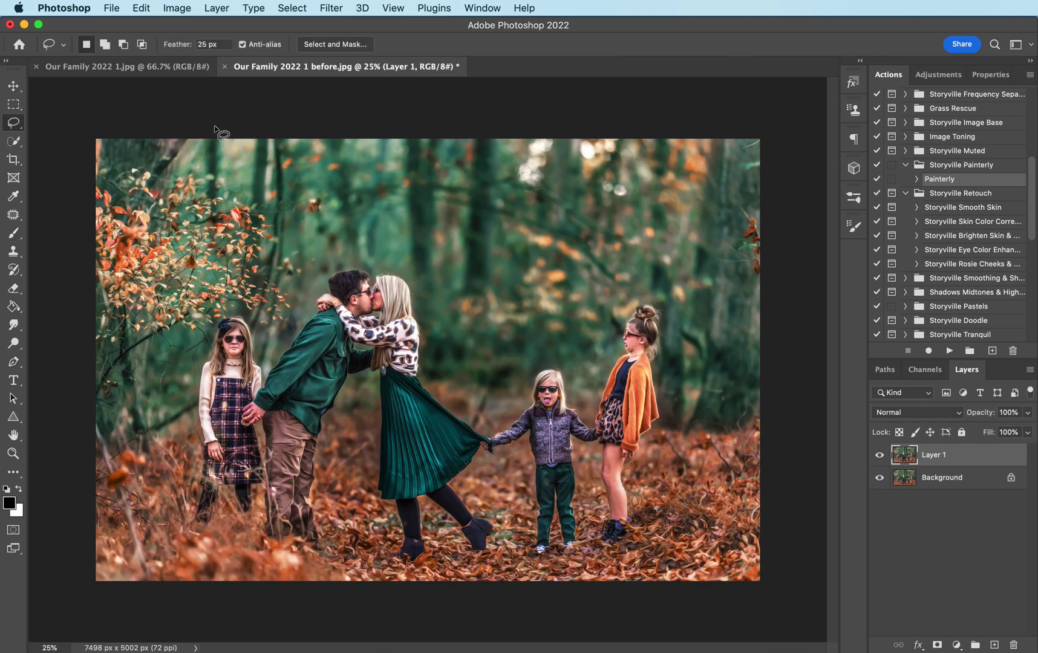
{"action": "mouse_move", "coordinate": [215, 128]}
{"action": "left_mouse_down"}
{"action": "mouse_move", "coordinate": [324, 200]}
{"action": "mouse_move", "coordinate": [327, 224]}
{"action": "mouse_move", "coordinate": [300, 318]}
{"action": "mouse_move", "coordinate": [280, 332]}
{"action": "mouse_move", "coordinate": [236, 308]}
{"action": "mouse_move", "coordinate": [201, 343]}
{"action": "mouse_move", "coordinate": [184, 407]}
{"action": "mouse_move", "coordinate": [149, 451]}
{"action": "mouse_move", "coordinate": [63, 460]}
{"action": "mouse_move", "coordinate": [54, 342]}
{"action": "mouse_move", "coordinate": [88, 96]}
{"action": "left_mouse_up"}
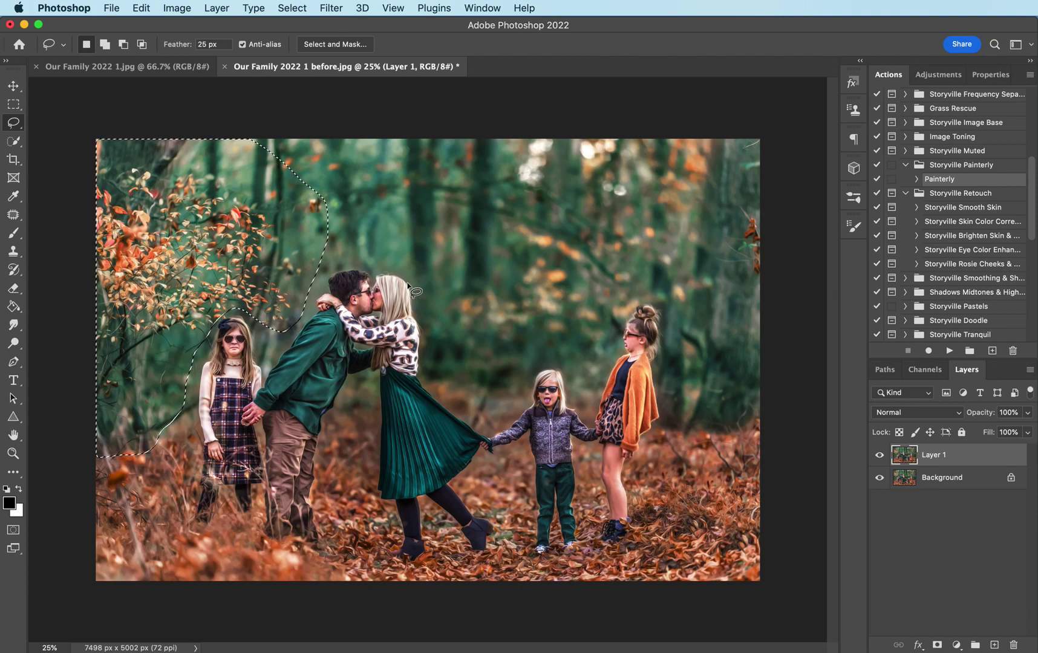
{"action": "key", "text": "super+j"}
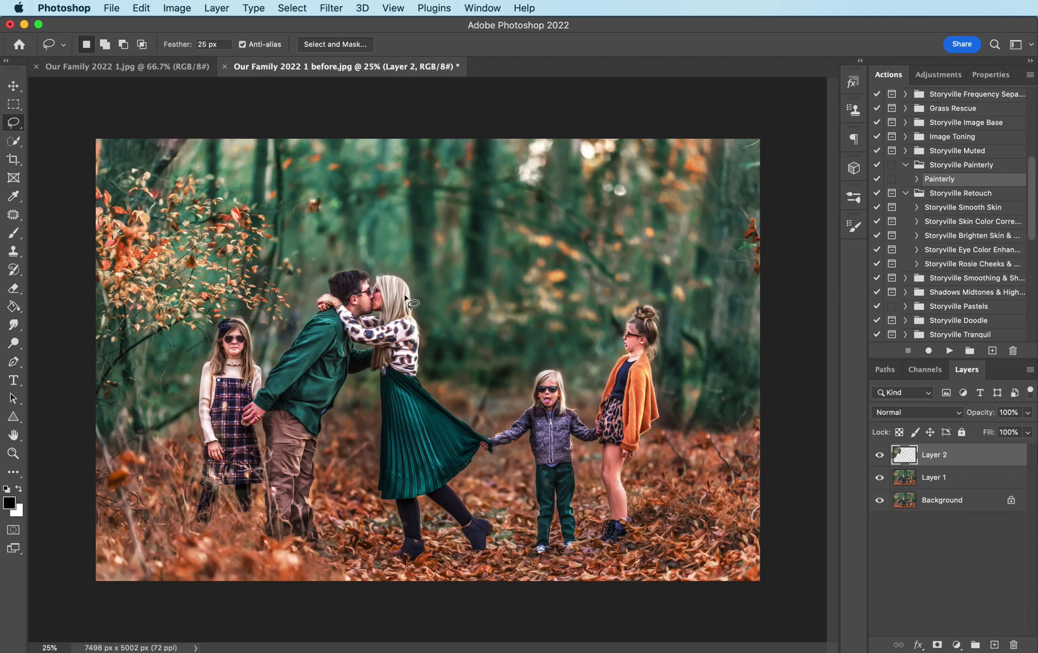
Flip the foliage with W -100%, move it to the upper right and enlarge it.
{"action": "key", "text": "super+t"}
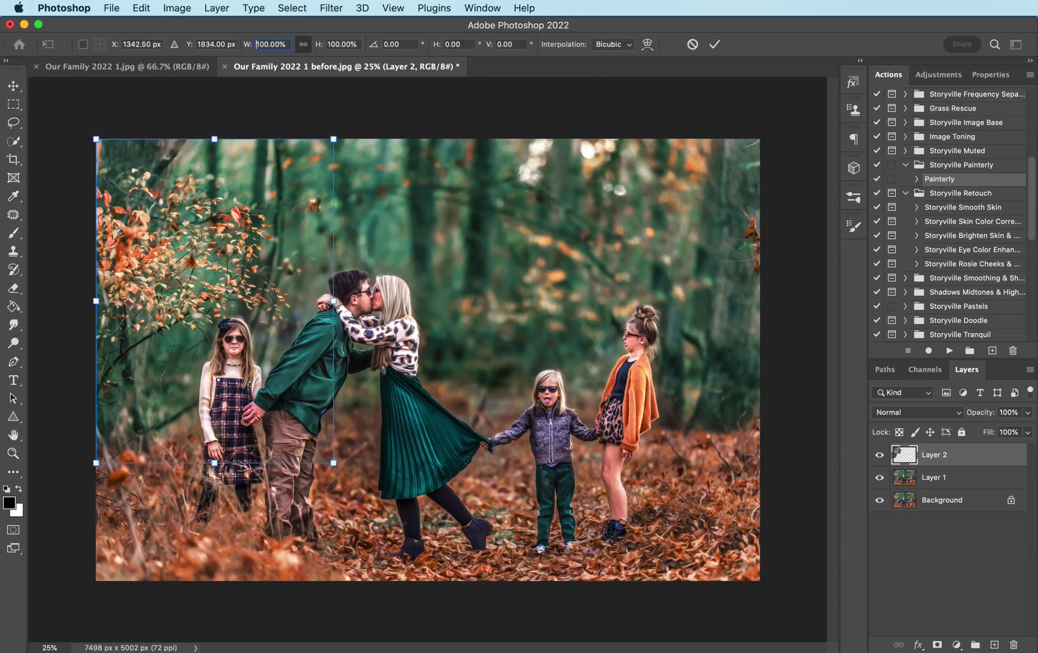
{"action": "type", "text": "-"}
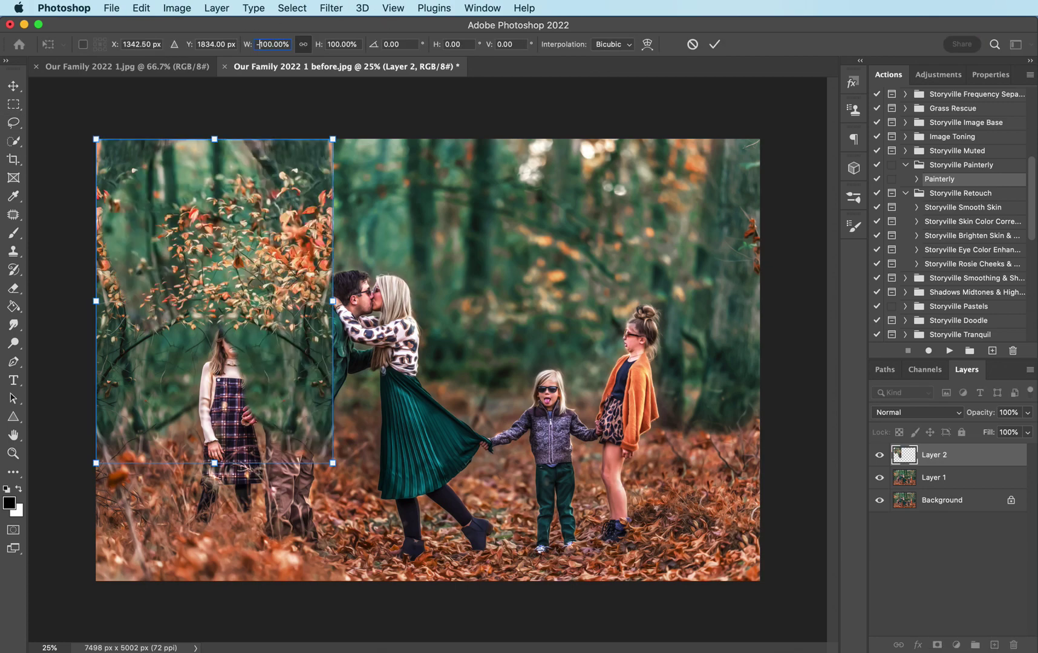
{"action": "left_click_drag", "start_coordinate": [214, 295], "coordinate": [632, 290]}
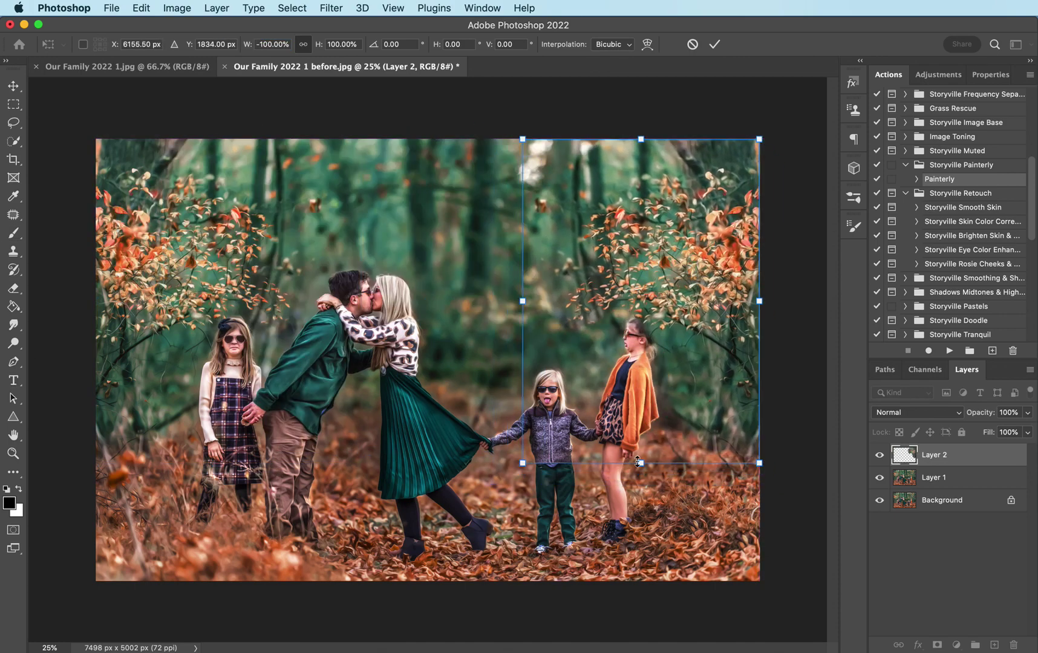
{"action": "left_click_drag", "start_coordinate": [638, 461], "coordinate": [640, 517]}
{"action": "left_click_drag", "start_coordinate": [723, 423], "coordinate": [708, 365]}
{"action": "key", "text": "Return"}
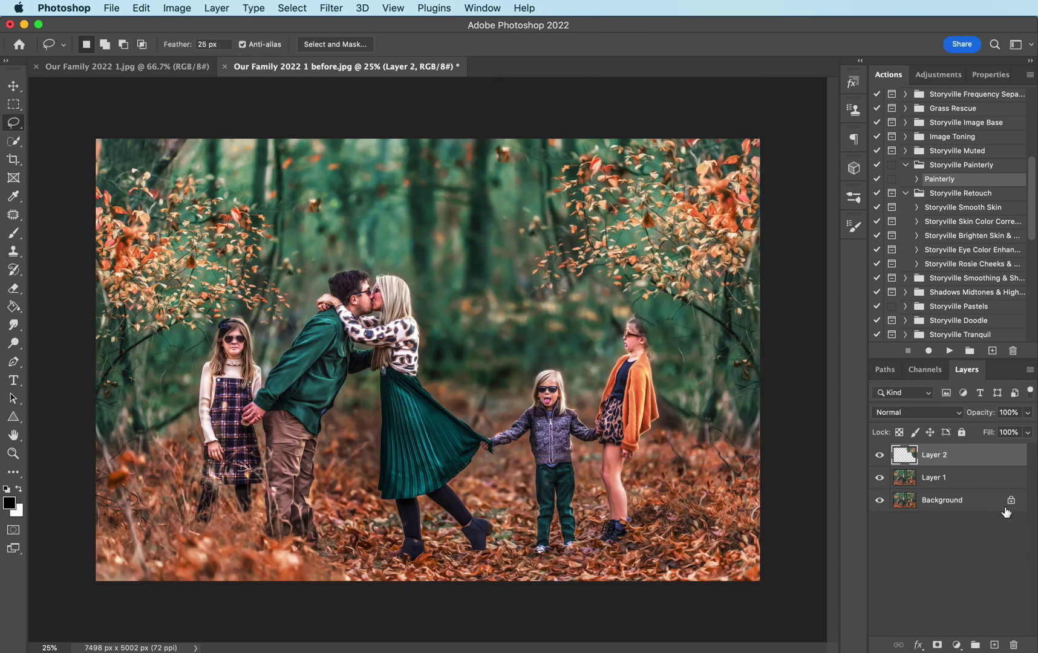
Add a layer mask to Layer 2 and paint black near the top at 100% opacity, size 400.
{"action": "left_click", "coordinate": [937, 645]}
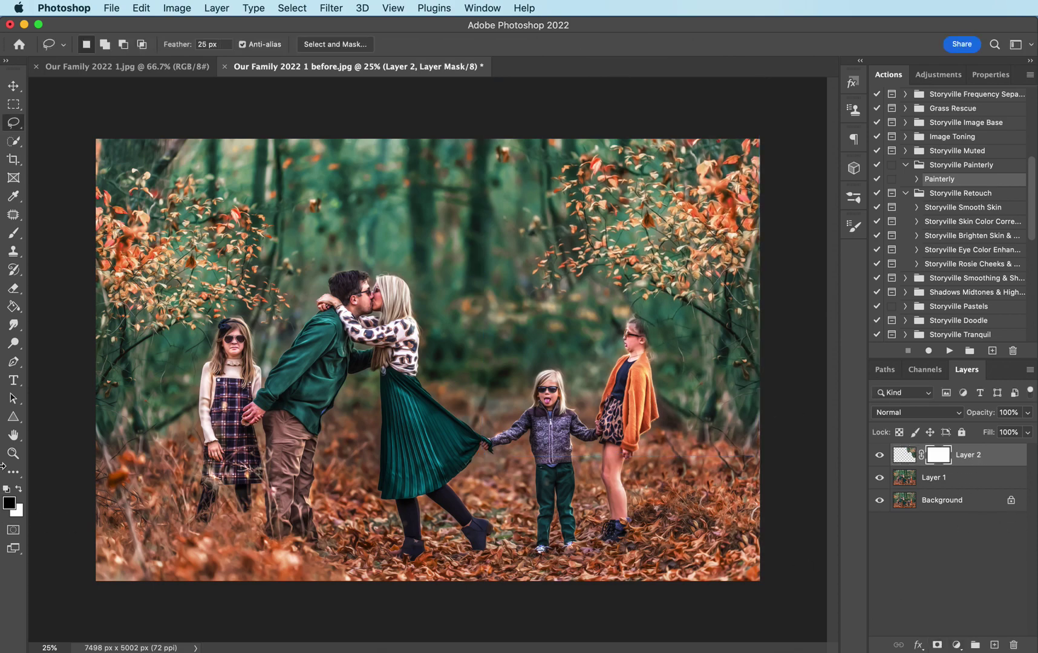
{"action": "left_click", "coordinate": [14, 233]}
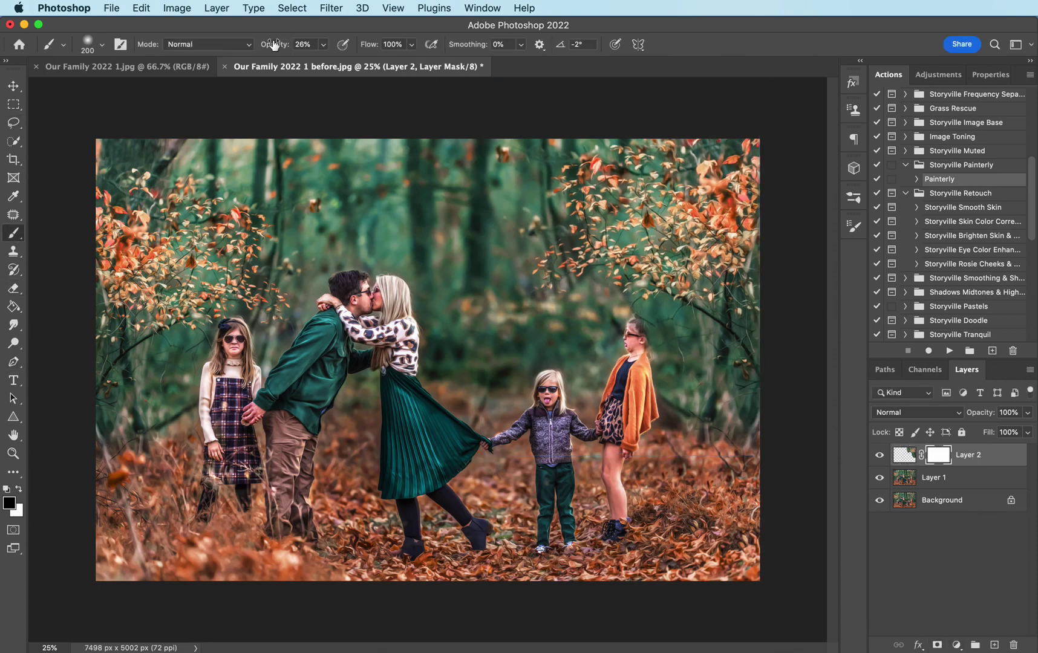
{"action": "left_click_drag", "start_coordinate": [273, 45], "coordinate": [474, 49]}
{"action": "key", "text": "bracketright"}
{"action": "mouse_move", "coordinate": [480, 155]}
{"action": "left_mouse_down"}
{"action": "mouse_move", "coordinate": [540, 142]}
{"action": "mouse_move", "coordinate": [511, 199]}
{"action": "left_mouse_up"}
Mask the foliage off the right girl's hair bun and top centre, then compare it off and on.
{"action": "mouse_move", "coordinate": [632, 339]}
{"action": "left_mouse_down"}
{"action": "mouse_move", "coordinate": [644, 311]}
{"action": "mouse_move", "coordinate": [662, 339]}
{"action": "left_mouse_up"}
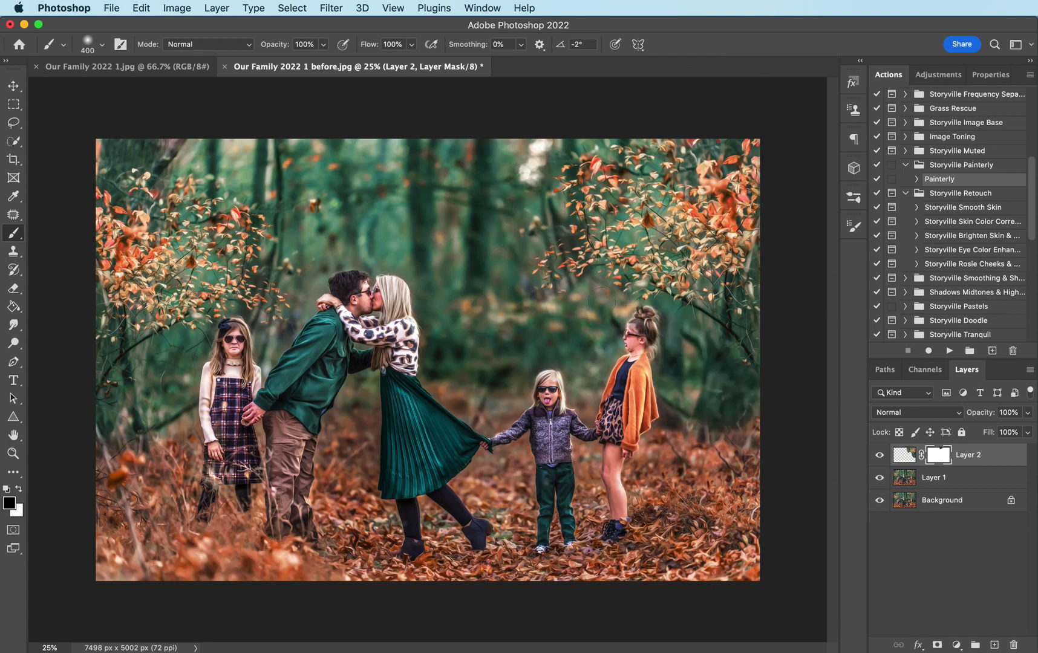
{"action": "mouse_move", "coordinate": [499, 226]}
{"action": "left_mouse_down"}
{"action": "mouse_move", "coordinate": [536, 185]}
{"action": "mouse_move", "coordinate": [540, 203]}
{"action": "mouse_move", "coordinate": [555, 135]}
{"action": "left_mouse_up"}
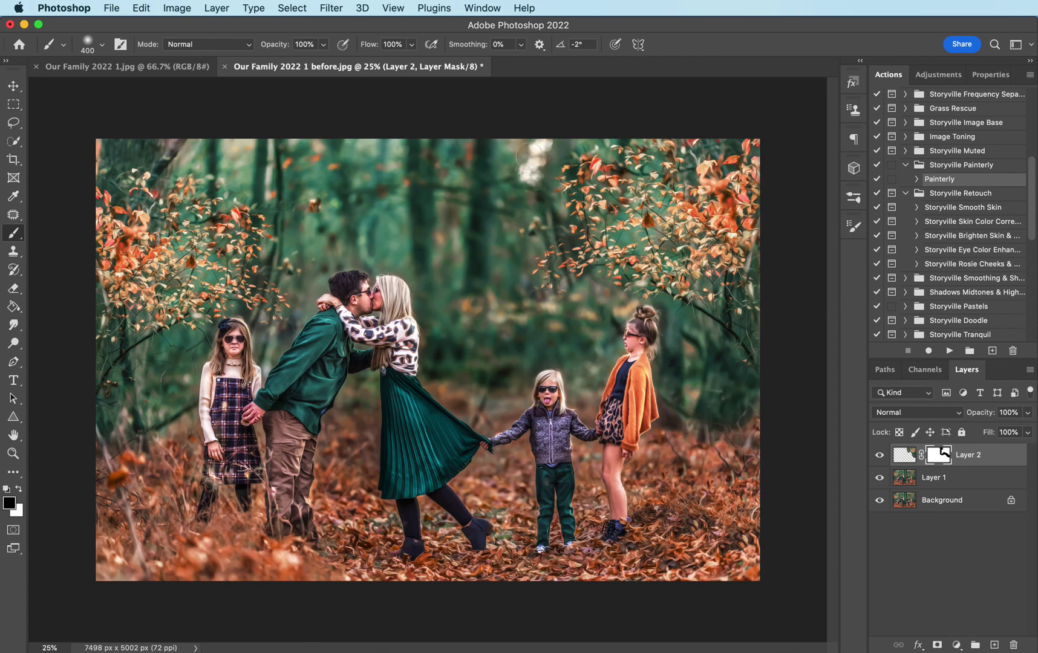
{"action": "left_click_drag", "start_coordinate": [536, 200], "coordinate": [537, 182]}
{"action": "left_click", "coordinate": [880, 457]}
{"action": "left_click", "coordinate": [879, 457]}
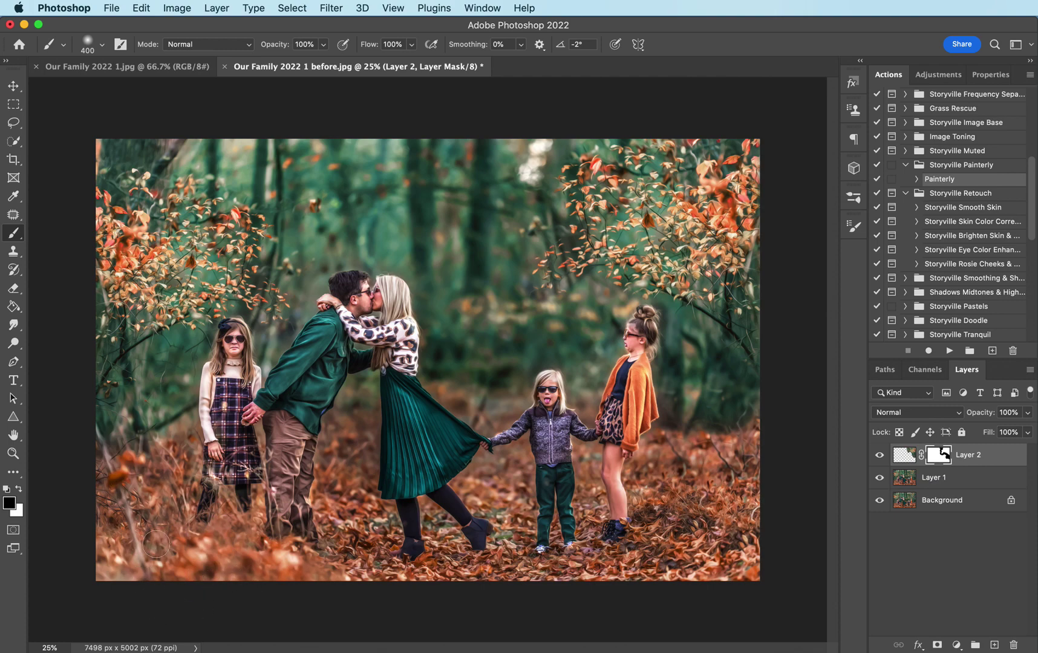
Lasso the blurred bottom-left foreground and paste it from Layer 1 onto a new layer.
{"action": "left_click", "coordinate": [12, 123]}
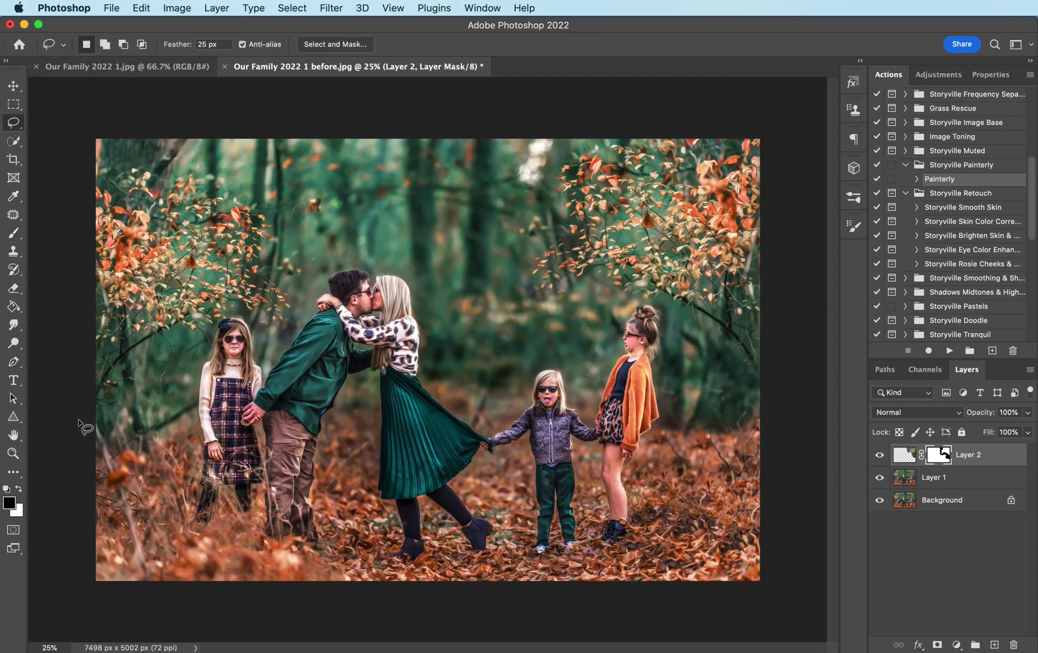
{"action": "mouse_move", "coordinate": [80, 419]}
{"action": "left_mouse_down"}
{"action": "mouse_move", "coordinate": [131, 409]}
{"action": "mouse_move", "coordinate": [160, 429]}
{"action": "mouse_move", "coordinate": [220, 579]}
{"action": "mouse_move", "coordinate": [220, 620]}
{"action": "mouse_move", "coordinate": [109, 636]}
{"action": "mouse_move", "coordinate": [162, 619]}
{"action": "mouse_move", "coordinate": [81, 426]}
{"action": "left_mouse_up"}
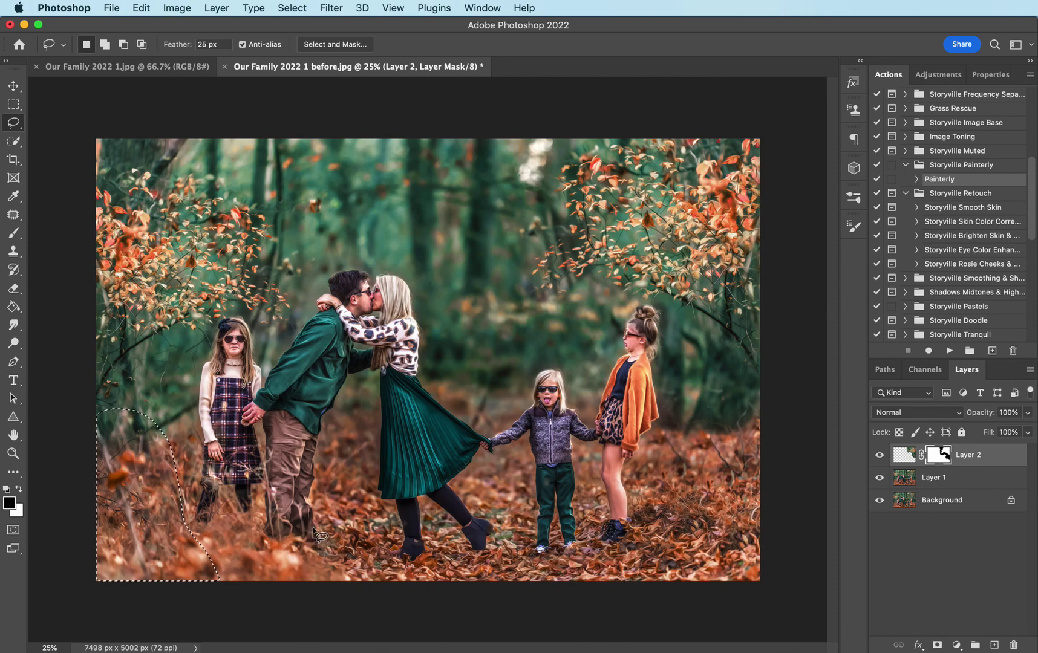
{"action": "key", "text": "super+shift+alt+n"}
{"action": "key", "text": "super+BackSpace"}
{"action": "key", "text": "super+d"}
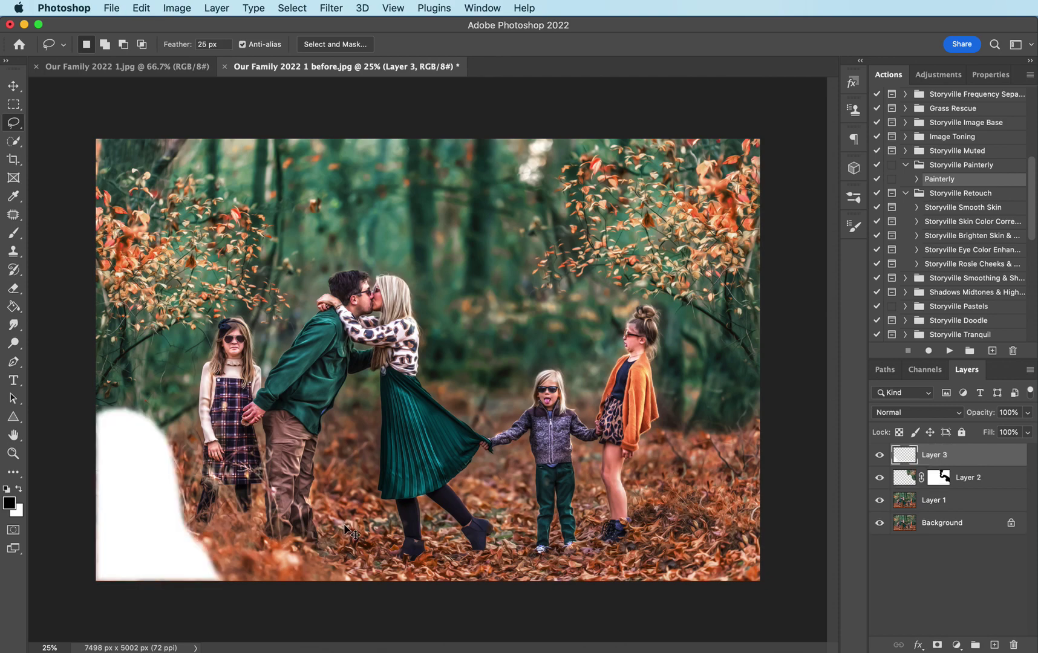
{"action": "key", "text": "super+z"}
{"action": "left_click", "coordinate": [947, 480]}
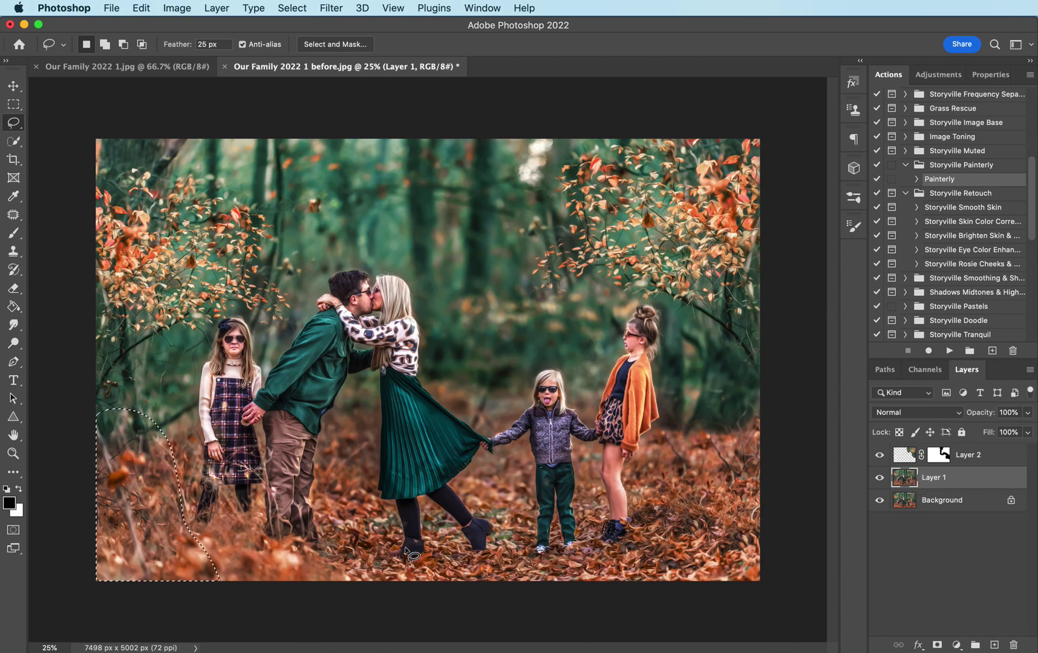
{"action": "key", "text": "super+v"}
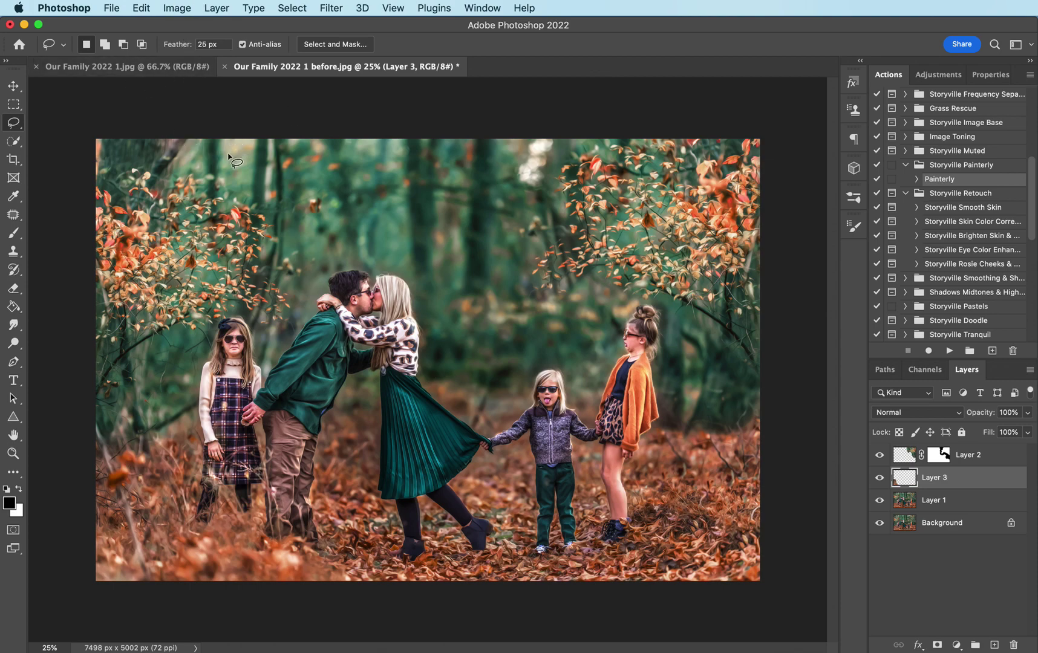
Flip the patch with W -100%, move it to the bottom right, enlarge it and rotate it to about -174°.
{"action": "key", "text": "super+t"}
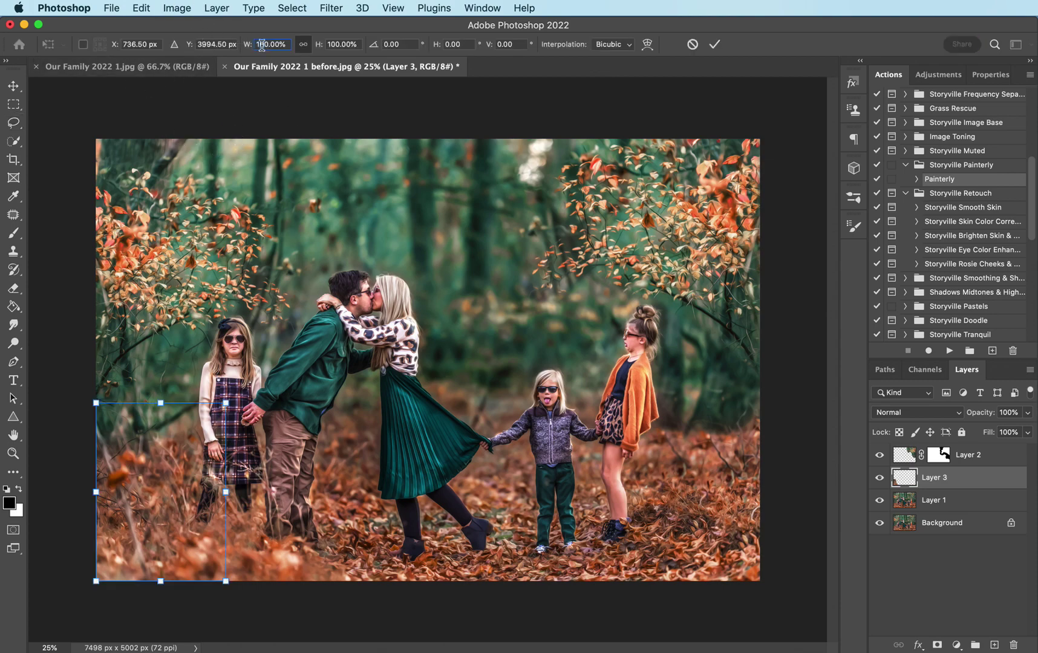
{"action": "type", "text": "-"}
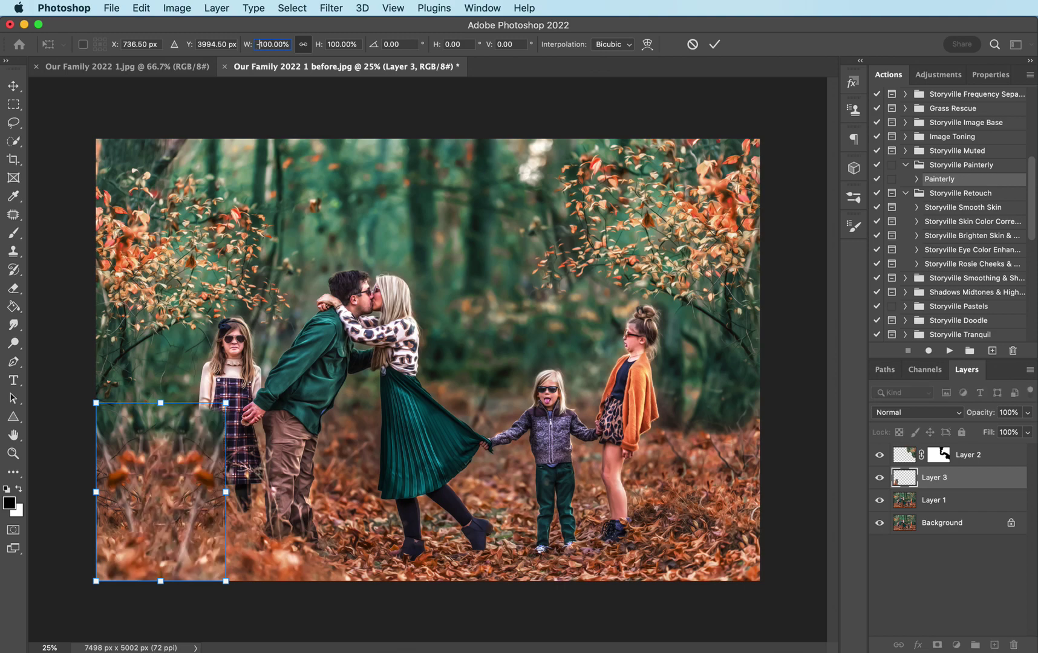
{"action": "left_click_drag", "start_coordinate": [220, 516], "coordinate": [706, 508]}
{"action": "left_click_drag", "start_coordinate": [626, 582], "coordinate": [607, 595]}
{"action": "left_click_drag", "start_coordinate": [791, 487], "coordinate": [775, 521]}
{"action": "left_click_drag", "start_coordinate": [811, 390], "coordinate": [803, 376]}
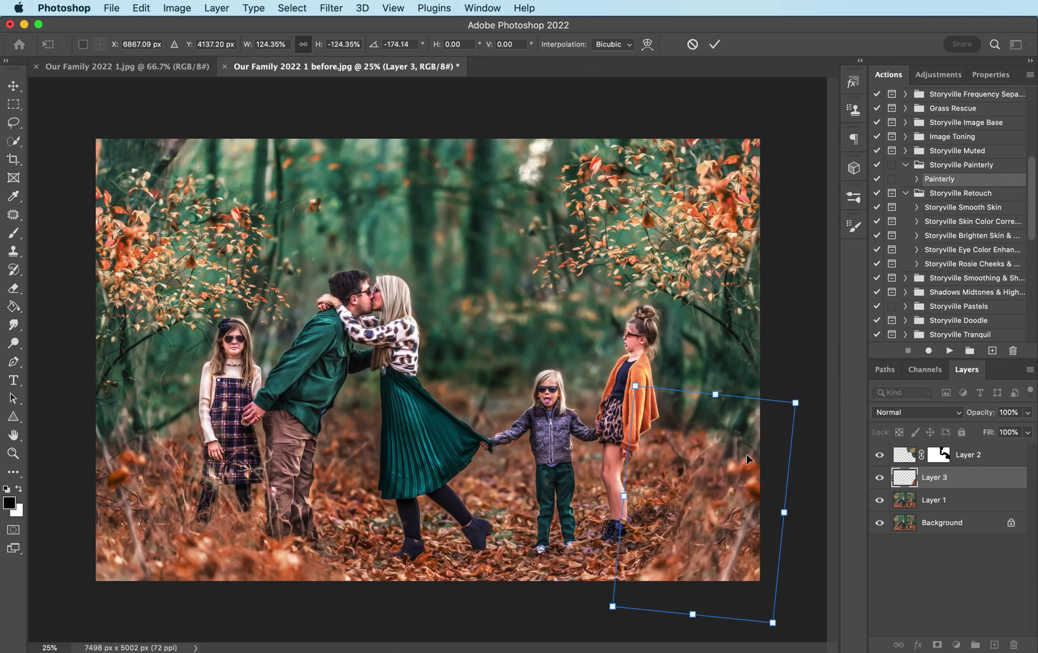
{"action": "key", "text": "Return"}
{"action": "key", "text": "l"}
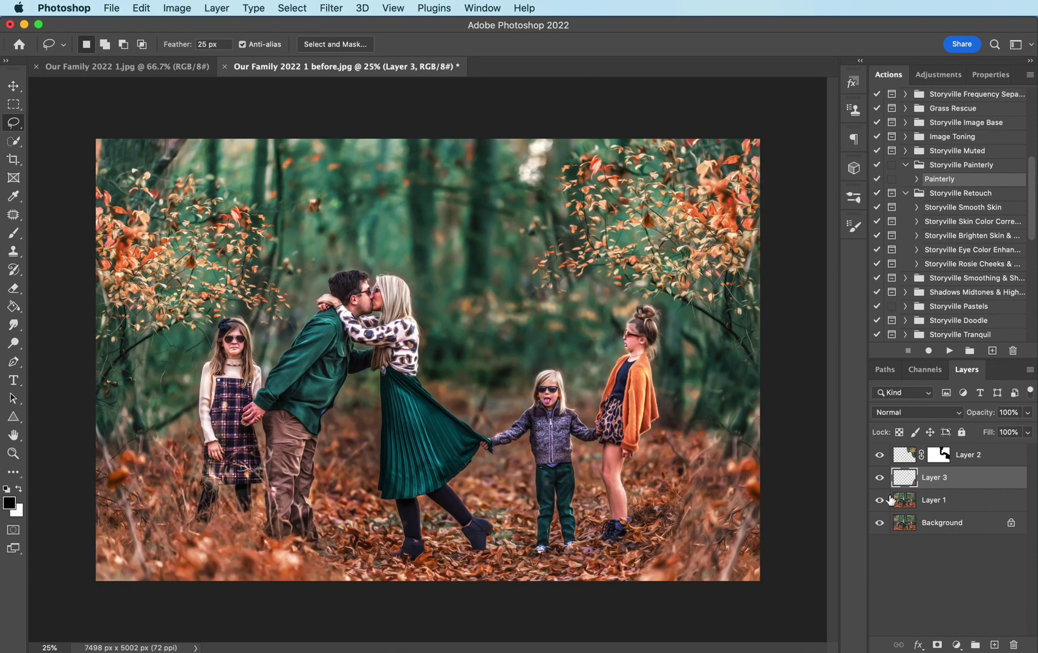
Hide Layer 3, then copy and paste a larger lassoed foreground area from Layer 1.
{"action": "left_click", "coordinate": [880, 478]}
{"action": "left_click", "coordinate": [905, 500]}
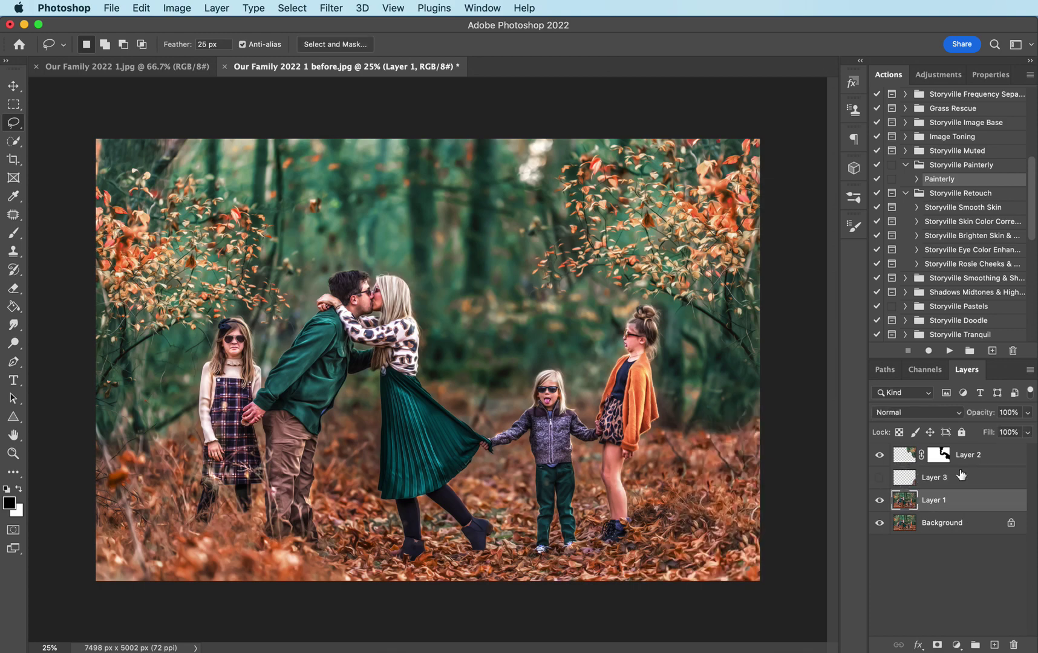
{"action": "mouse_move", "coordinate": [83, 416]}
{"action": "left_mouse_down"}
{"action": "mouse_move", "coordinate": [180, 453]}
{"action": "mouse_move", "coordinate": [206, 515]}
{"action": "mouse_move", "coordinate": [283, 543]}
{"action": "mouse_move", "coordinate": [273, 601]}
{"action": "mouse_move", "coordinate": [36, 605]}
{"action": "mouse_move", "coordinate": [32, 466]}
{"action": "left_mouse_up"}
{"action": "key", "text": "super+c"}
{"action": "key", "text": "super+v"}
Flip the pasted foreground with W -100% and move it to the lower right as Layer 4.
{"action": "key", "text": "super+t"}
{"action": "left_click", "coordinate": [257, 47]}
{"action": "type", "text": "-100"}
{"action": "key", "text": "Return"}
{"action": "left_click_drag", "start_coordinate": [241, 479], "coordinate": [693, 479]}
{"action": "key", "text": "Return"}
{"action": "key", "text": "l"}
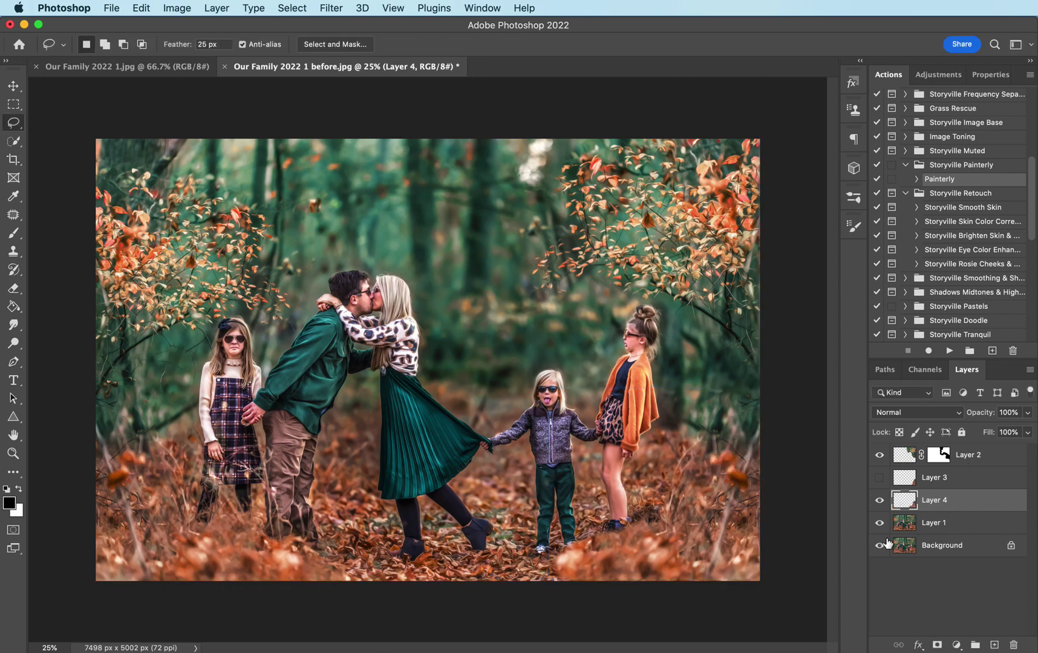
Mask Layer 4 around the right girl's shoes, keep it at 100% opacity, and delete Layer 3.
{"action": "left_click", "coordinate": [937, 645]}
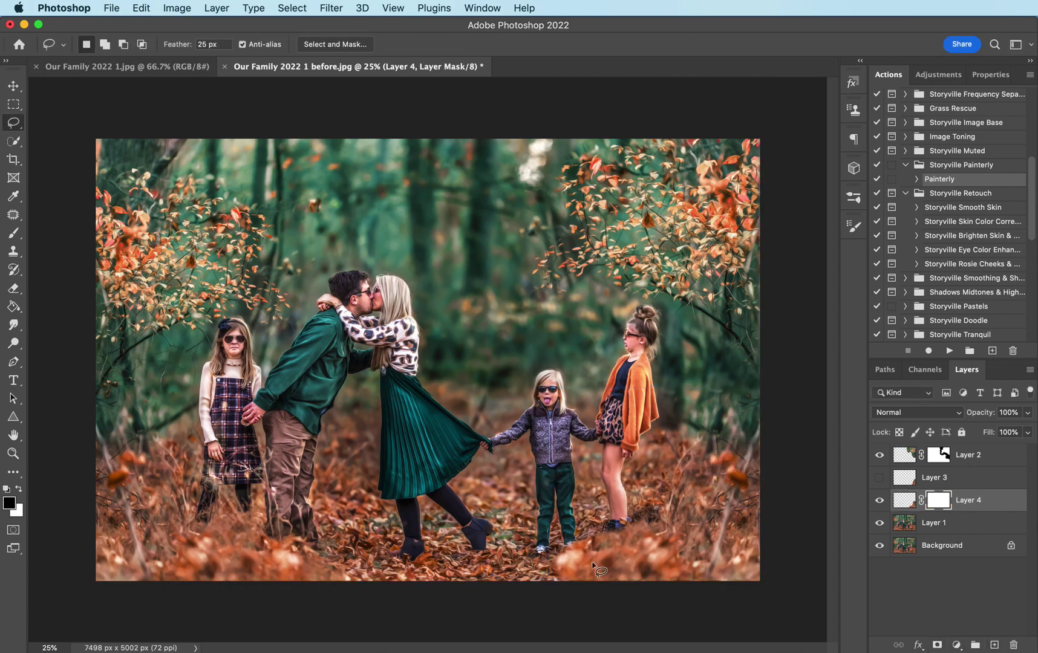
{"action": "left_click", "coordinate": [13, 237]}
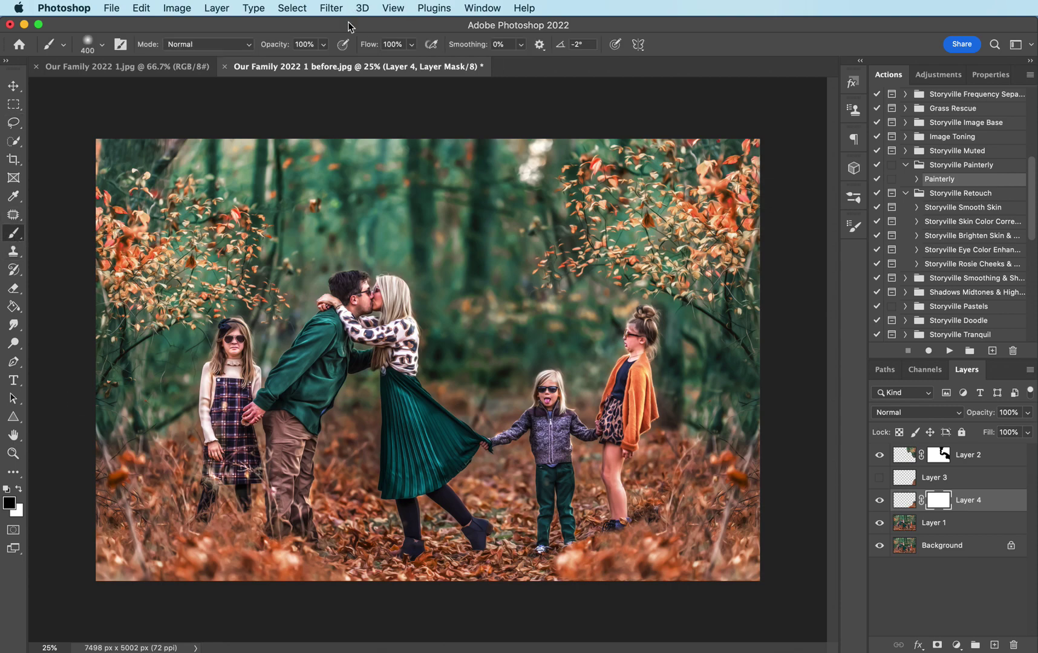
{"action": "mouse_move", "coordinate": [562, 550]}
{"action": "left_mouse_down"}
{"action": "mouse_move", "coordinate": [553, 553]}
{"action": "mouse_move", "coordinate": [653, 516]}
{"action": "mouse_move", "coordinate": [752, 383]}
{"action": "left_mouse_up"}
{"action": "mouse_move", "coordinate": [656, 451]}
{"action": "left_mouse_down"}
{"action": "mouse_move", "coordinate": [658, 514]}
{"action": "mouse_move", "coordinate": [571, 548]}
{"action": "mouse_move", "coordinate": [669, 546]}
{"action": "left_mouse_up"}
{"action": "mouse_move", "coordinate": [982, 413]}
{"action": "left_mouse_down"}
{"action": "mouse_move", "coordinate": [944, 413]}
{"action": "mouse_move", "coordinate": [966, 413]}
{"action": "left_mouse_up"}
{"action": "type", "text": "100"}
{"action": "key", "text": "Return"}
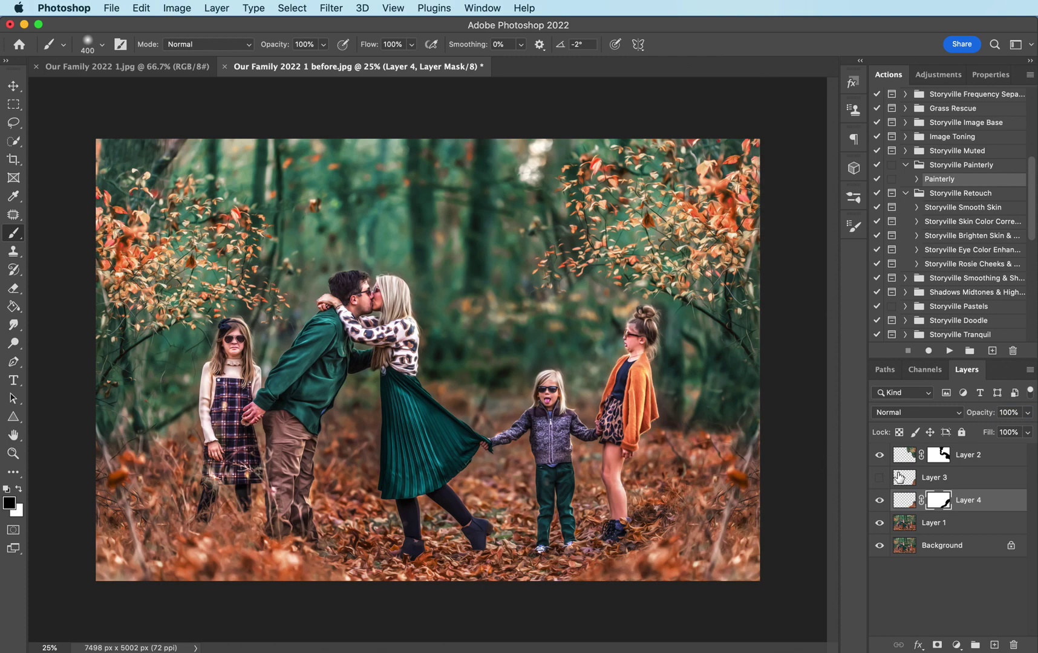
{"action": "left_click_drag", "start_coordinate": [901, 477], "coordinate": [1014, 645]}
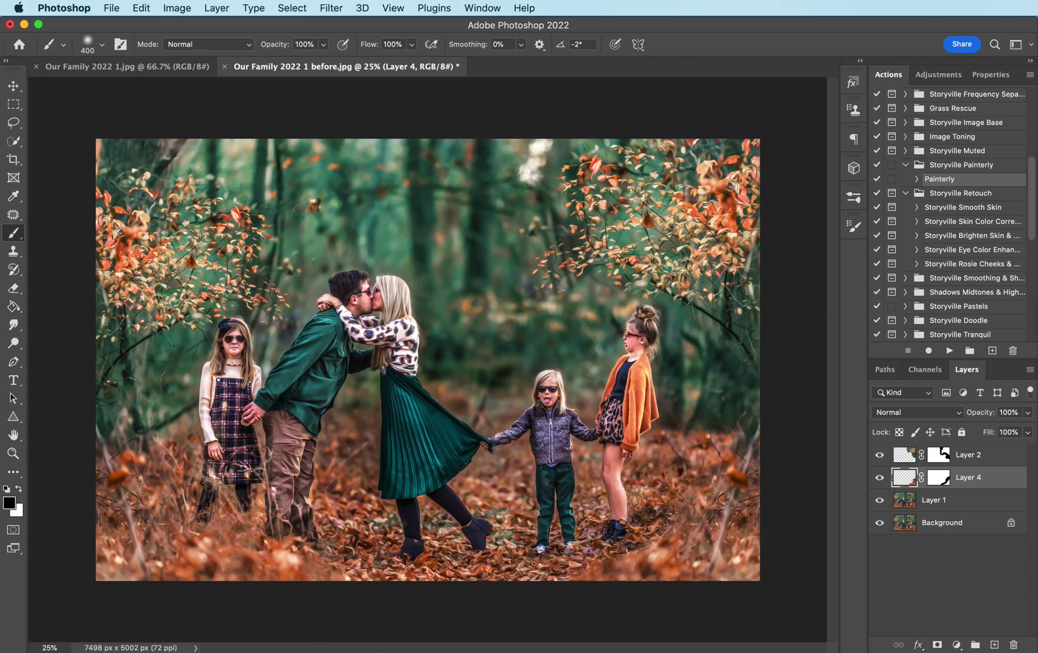
Compare against the unedited 'Our Family 2022 1 before.jpg' preview, then close it.
{"action": "key", "text": "super+Tab"}
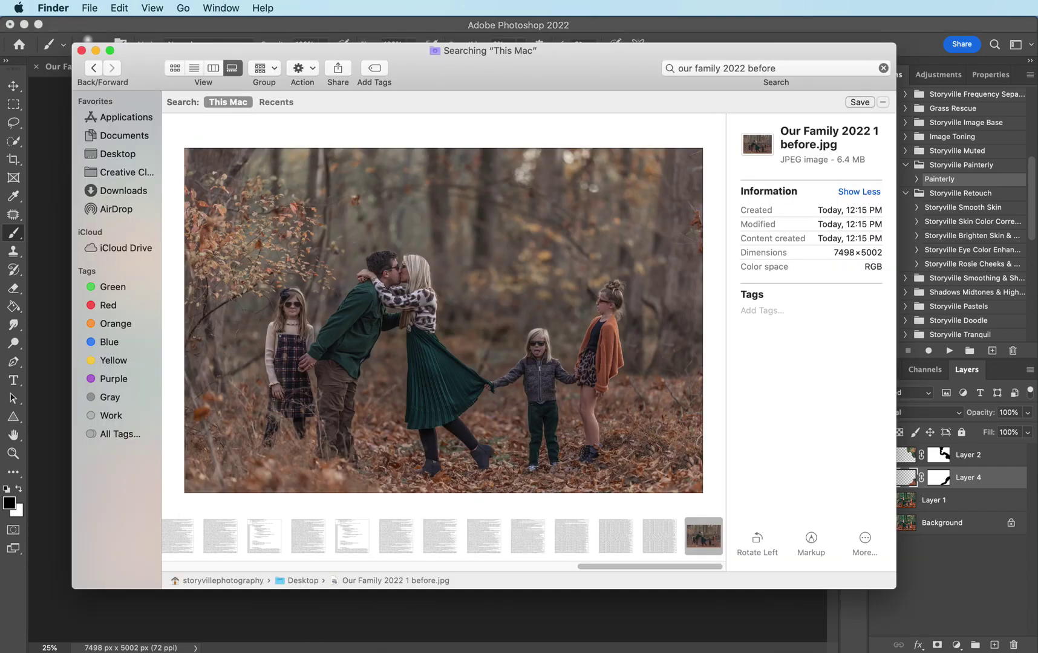
{"action": "left_click_drag", "start_coordinate": [567, 78], "coordinate": [585, 58]}
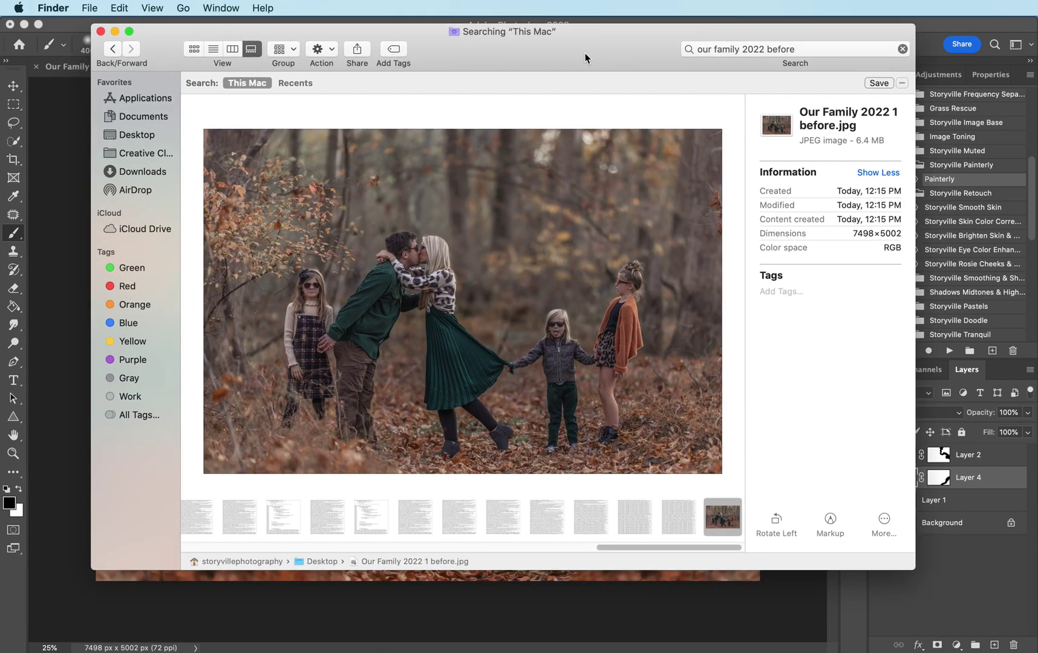
{"action": "key", "text": "super+w"}
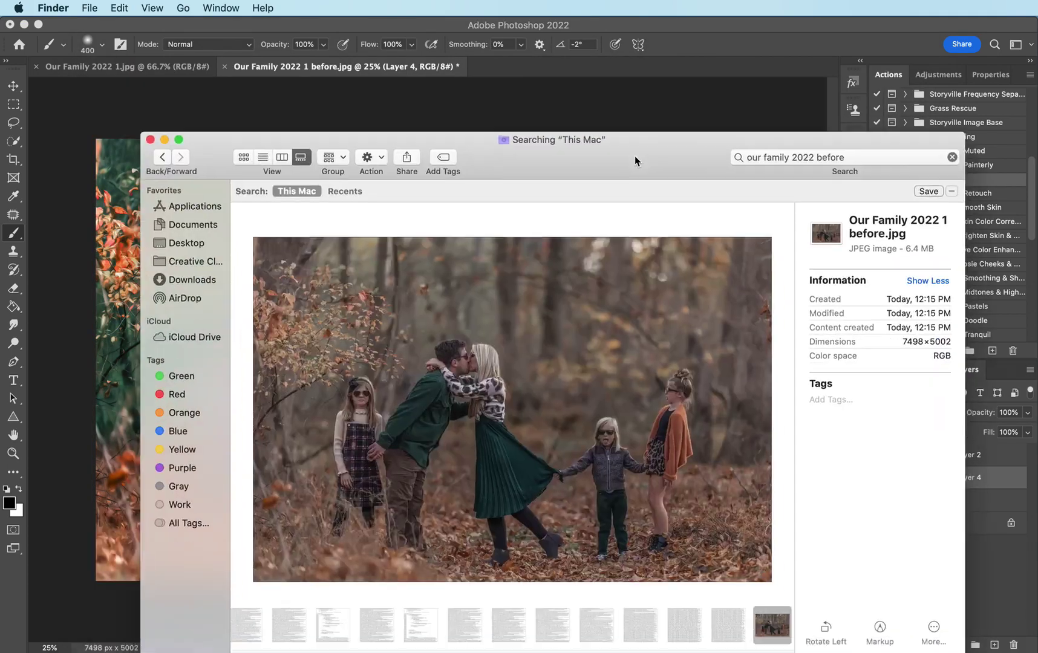
{"action": "left_click_drag", "start_coordinate": [634, 156], "coordinate": [613, 43]}
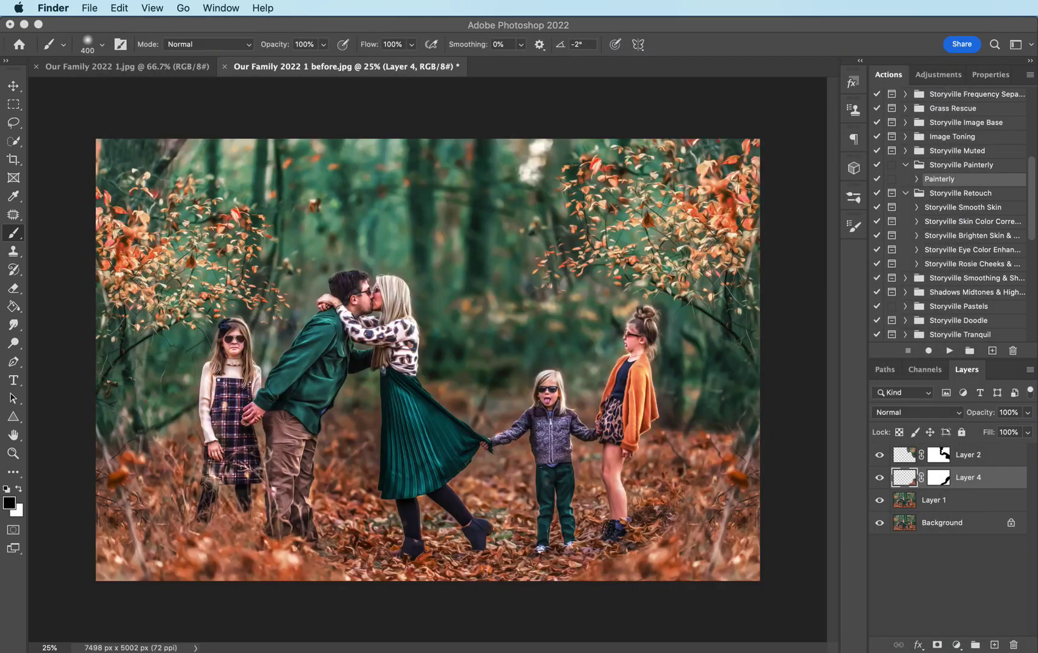